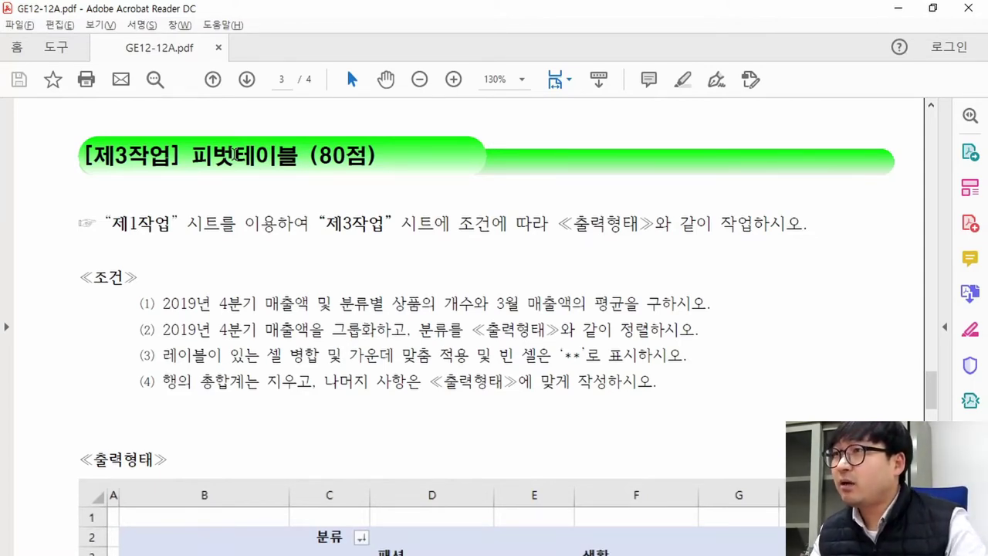
Read the 제3작업 pivot table instructions and expected output in GE12-12A.pdf, and examine the source table on Excel's 제1작업 sheet
drag(83, 157, 375, 161)
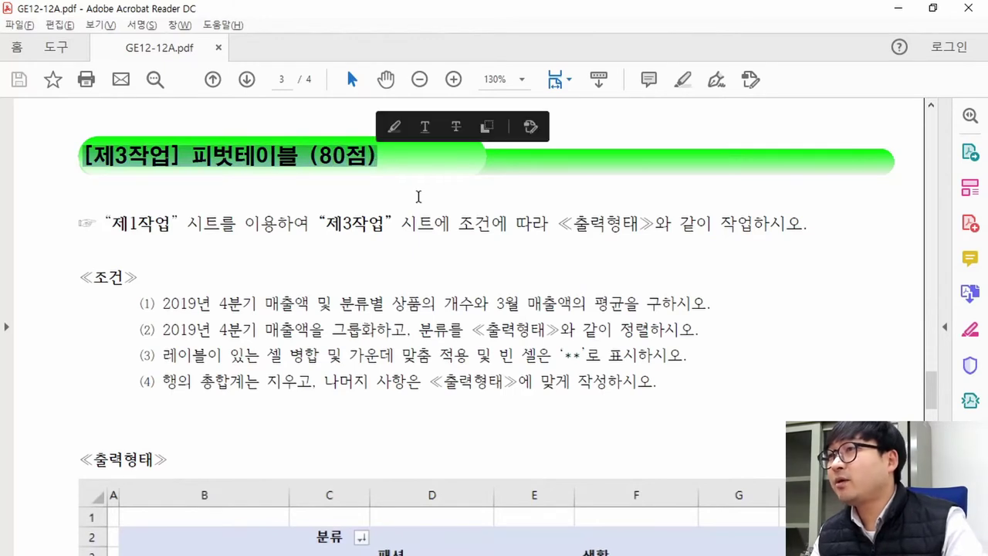
drag(108, 224, 778, 240)
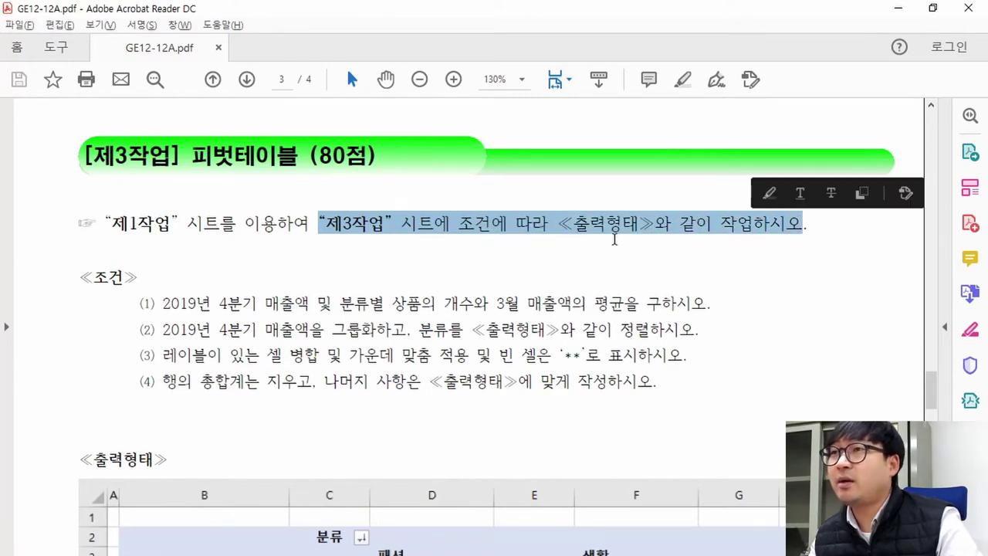
click(335, 236)
drag(112, 225, 171, 226)
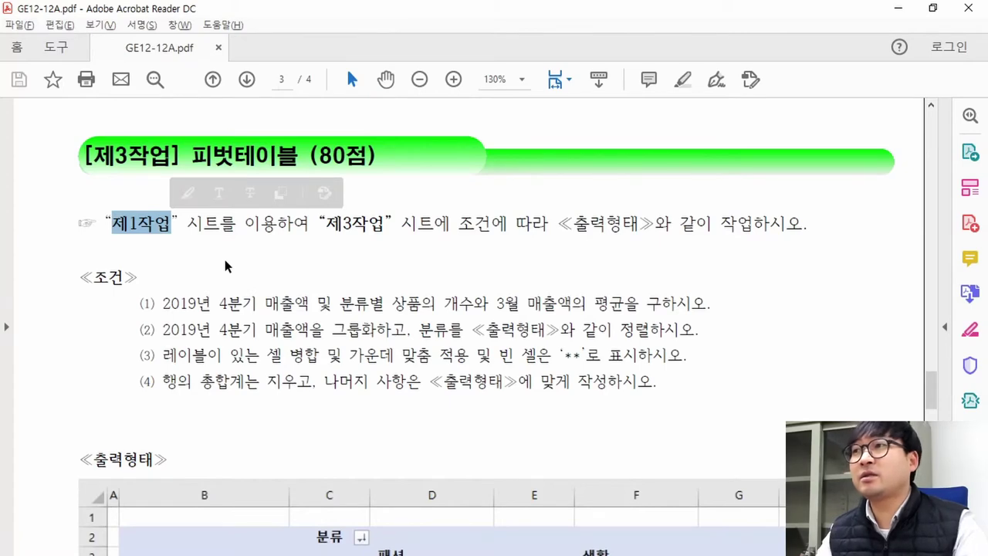
scroll(224, 260, down, 1)
key(alt+Tab)
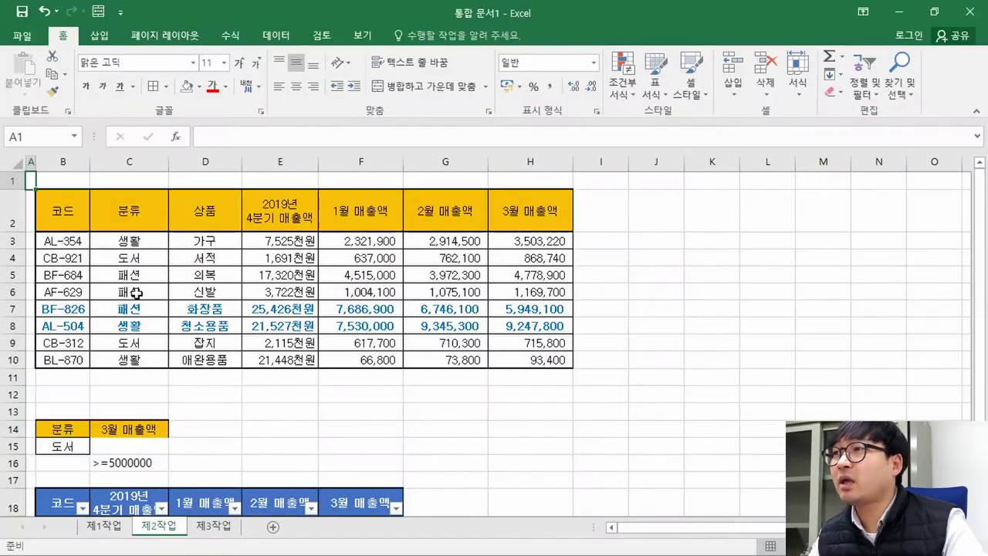
click(110, 531)
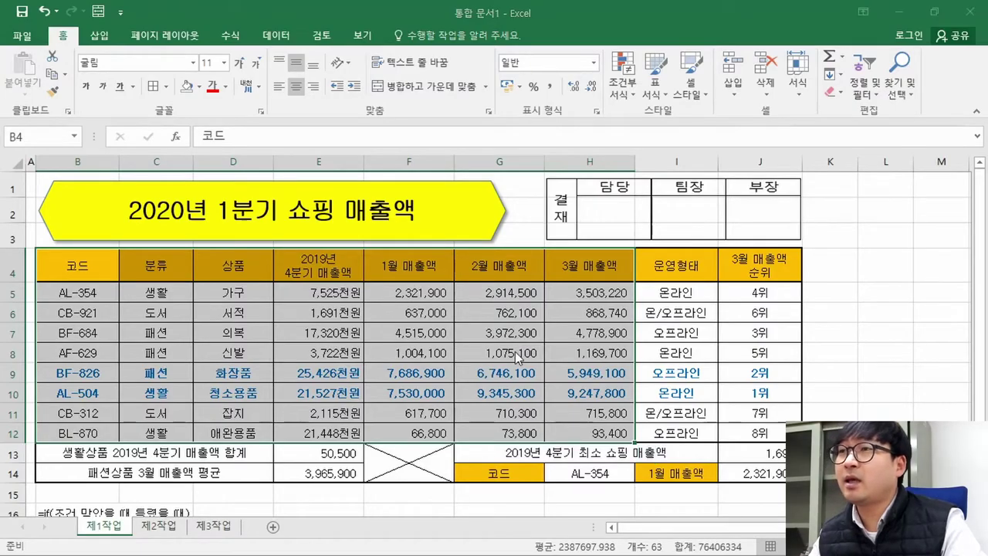
key(alt+Tab)
click(331, 289)
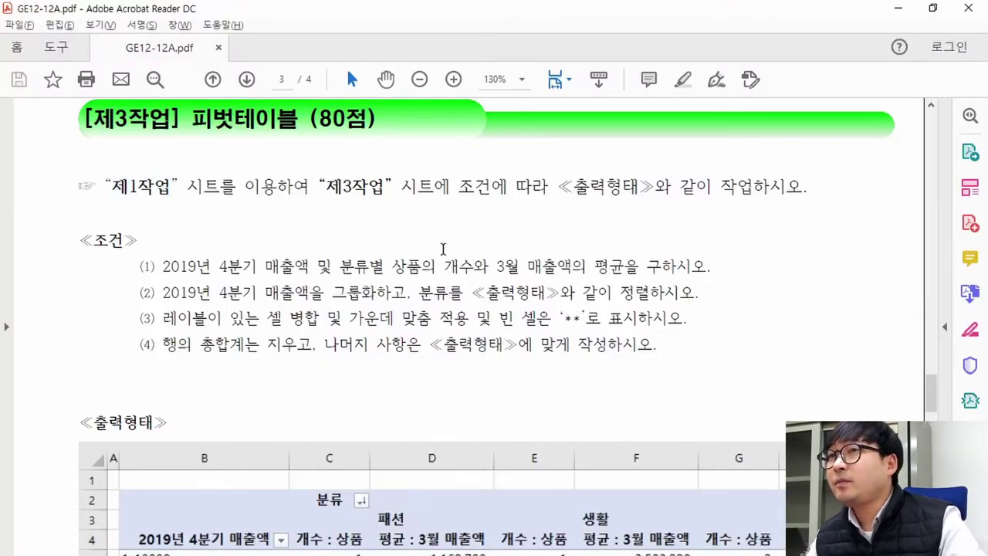
scroll(489, 219, down, 5)
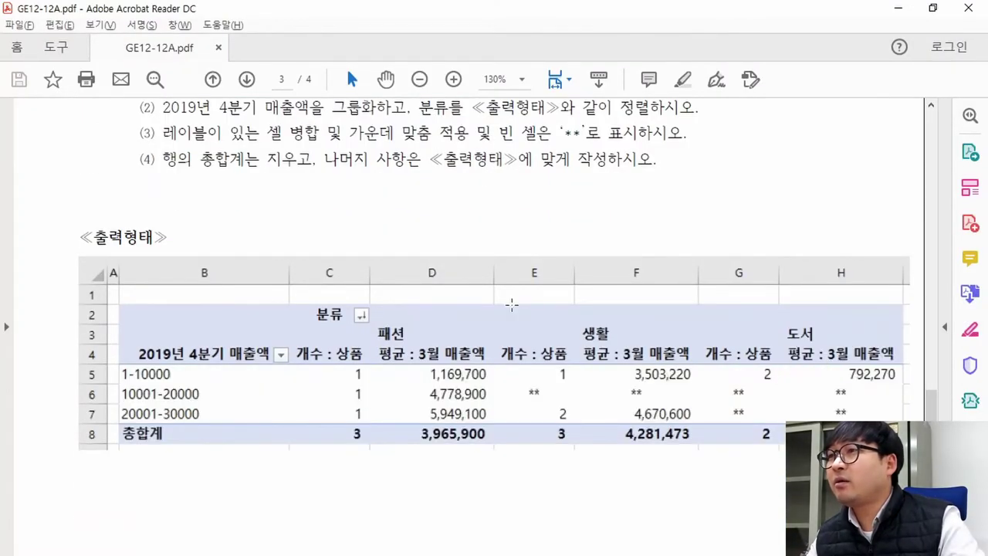
scroll(396, 362, up, 5)
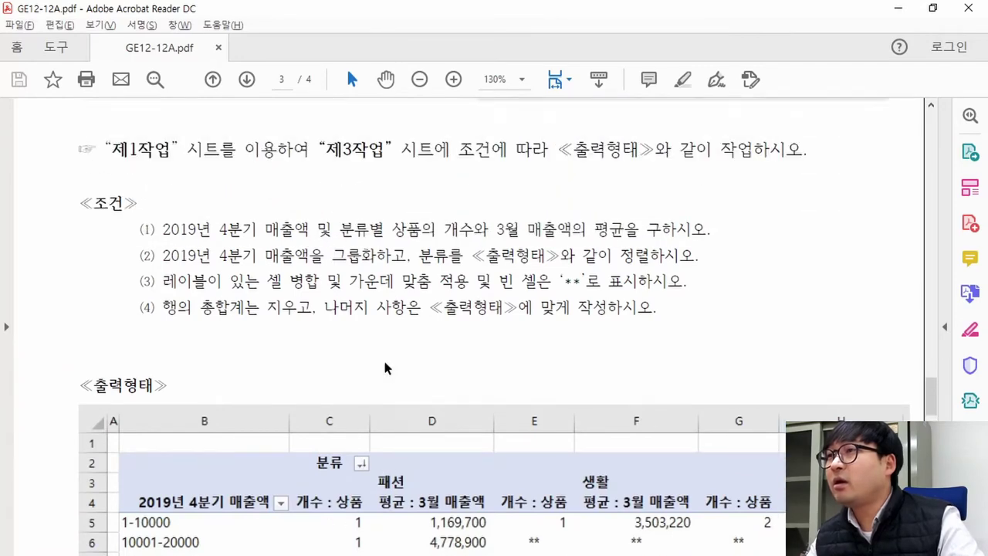
key(alt+Tab)
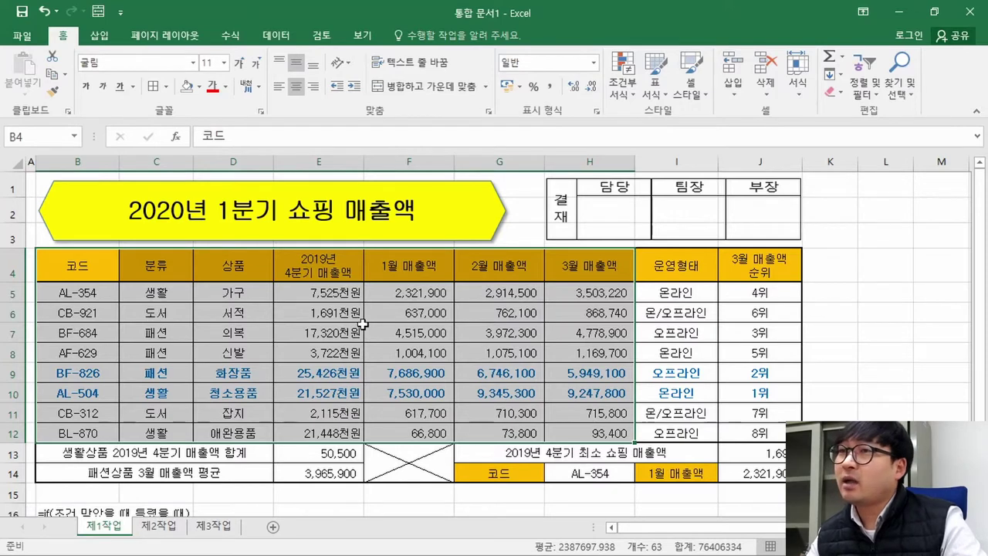
key(alt+Tab)
key(alt+Tab)
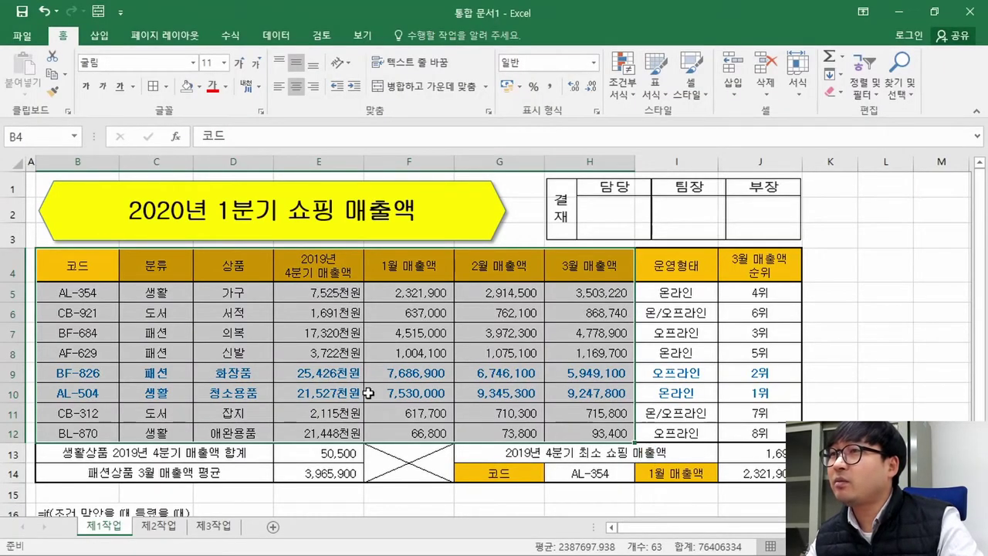
Check the output layout in the PDF for the table's starting position and select cell B2 on Excel's 제3작업 sheet
click(213, 525)
key(alt+Tab)
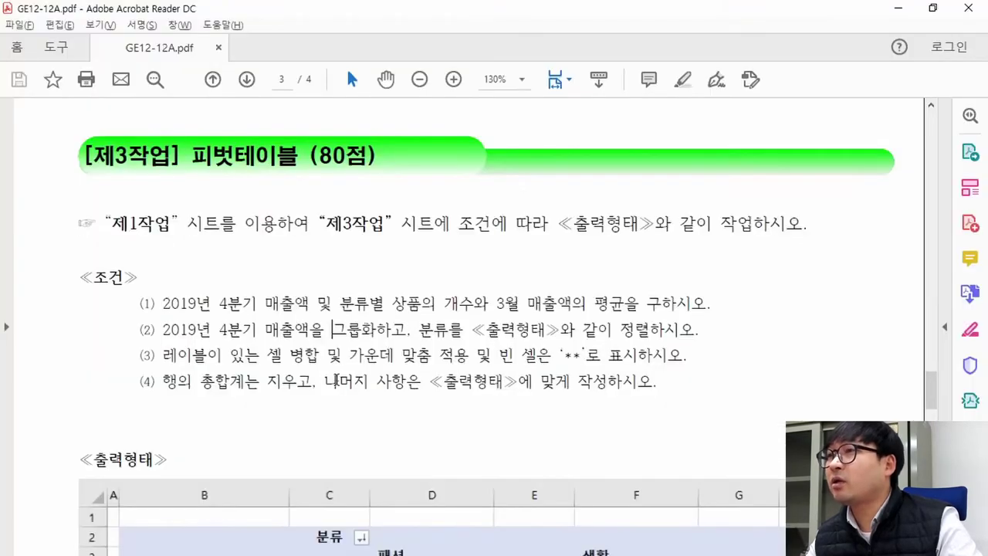
scroll(278, 373, down, 5)
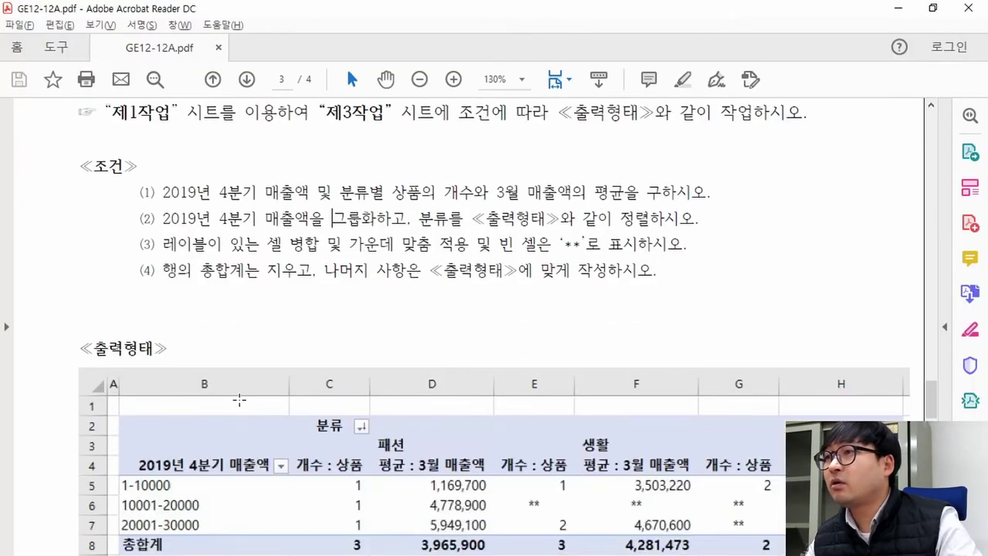
drag(129, 345, 291, 383)
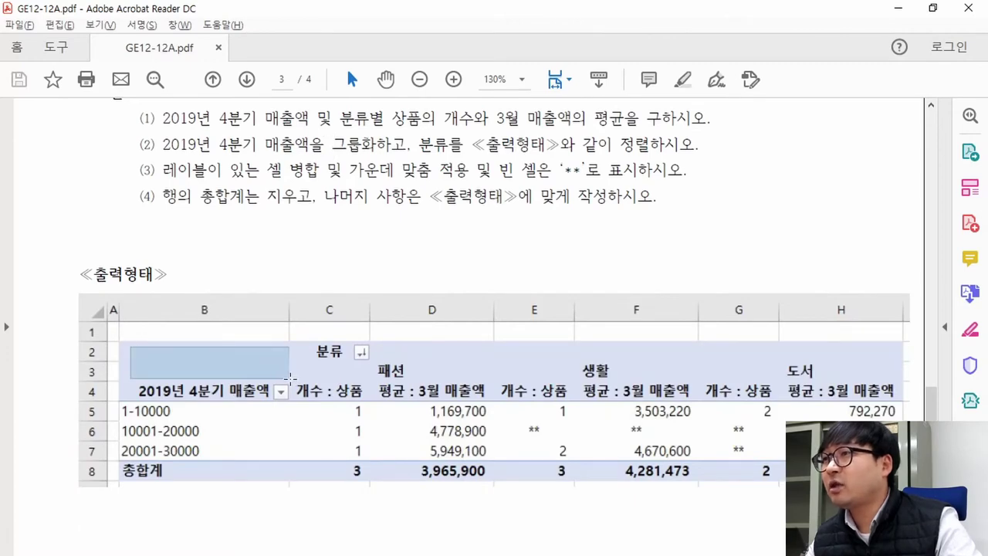
click(165, 351)
drag(124, 345, 270, 360)
key(alt+Tab)
click(63, 201)
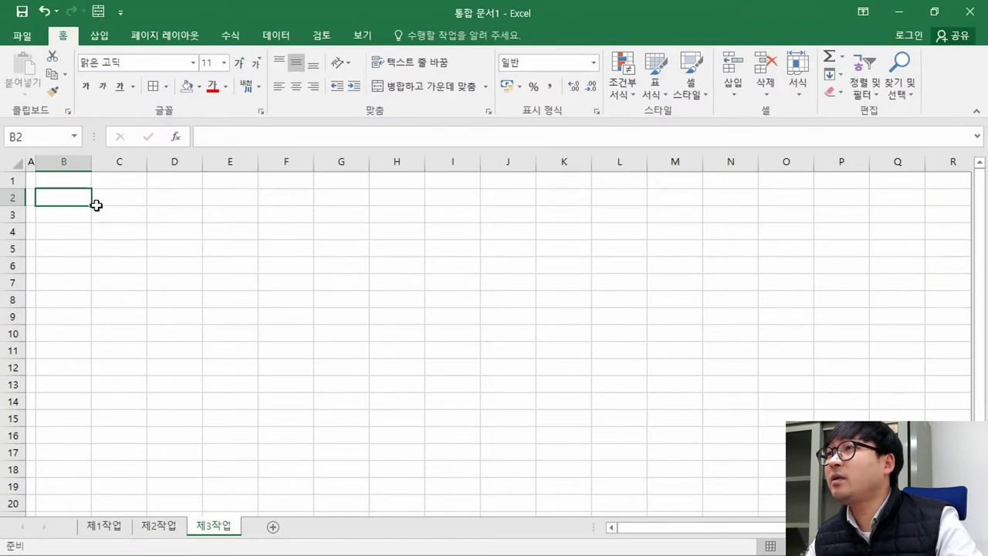
Create a pivot table from range 제1작업!$B$4:$H$12, placed in the existing worksheet at 제3작업!$B$2
click(105, 36)
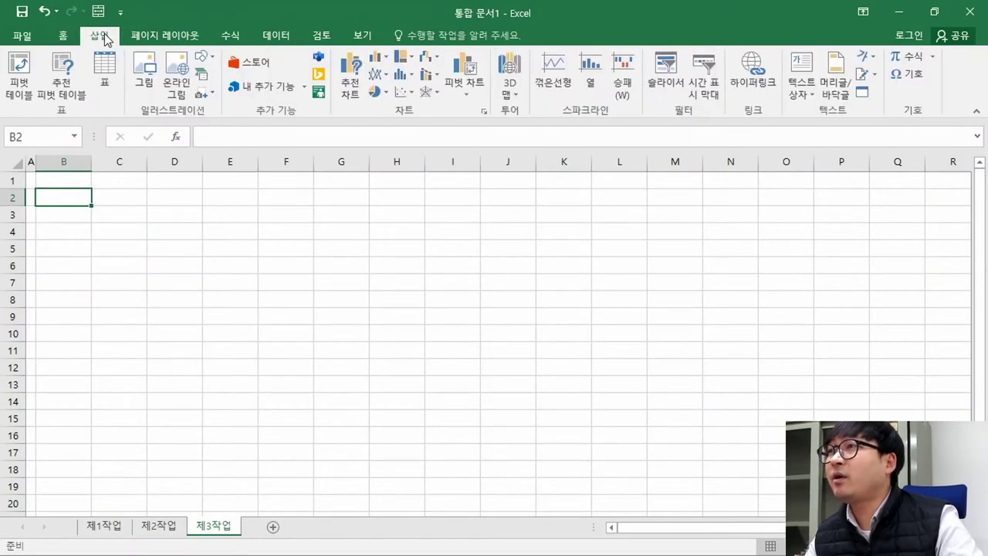
click(26, 93)
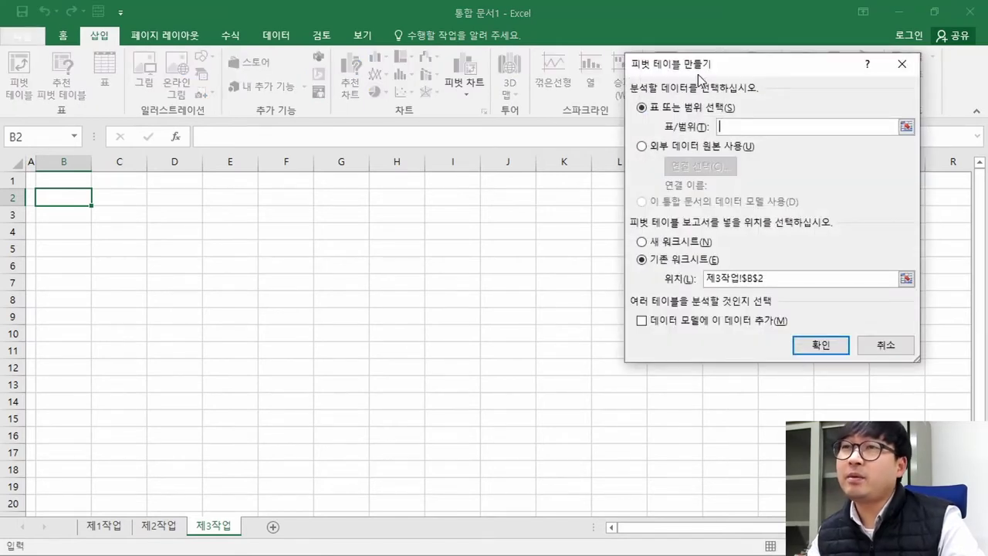
drag(731, 60, 497, 159)
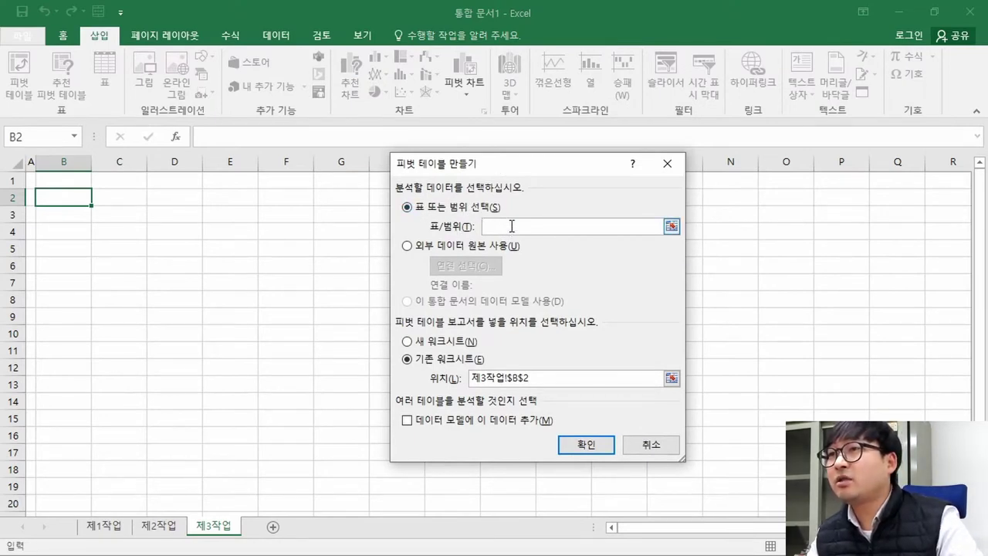
click(106, 530)
drag(86, 266, 615, 431)
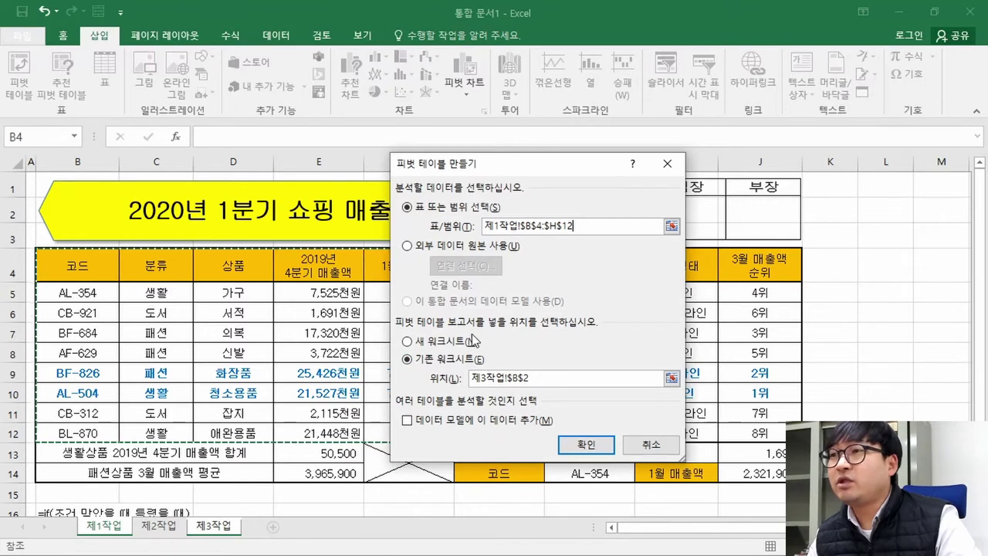
click(214, 525)
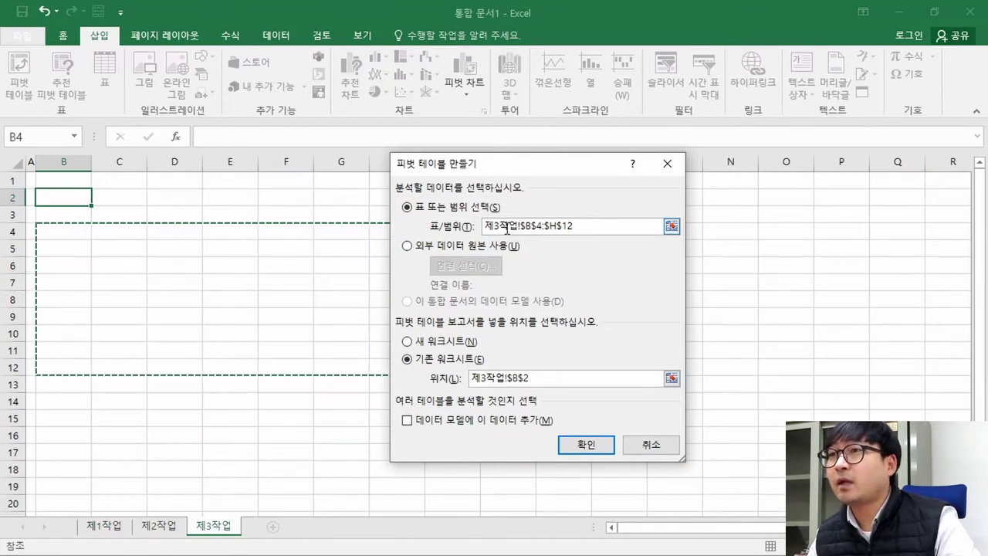
click(104, 525)
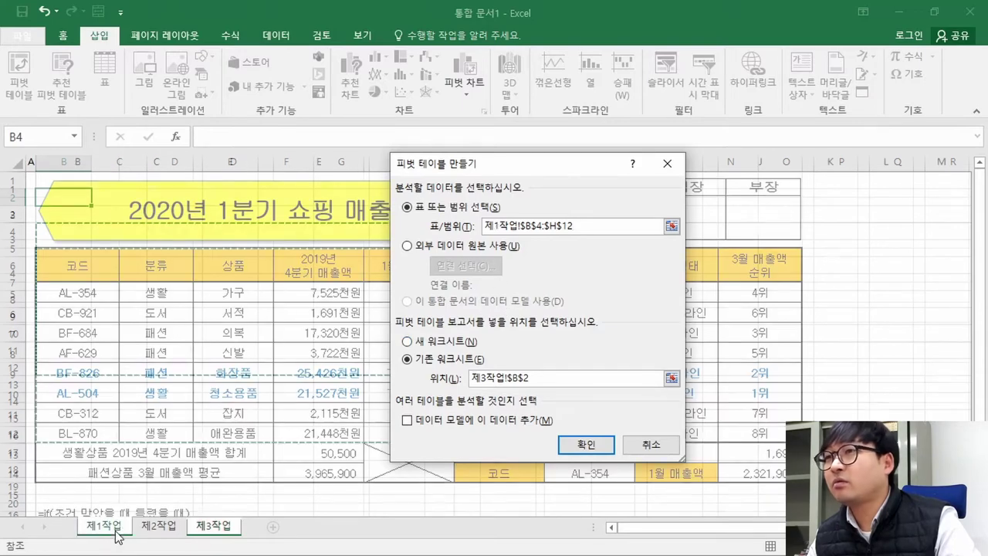
click(544, 378)
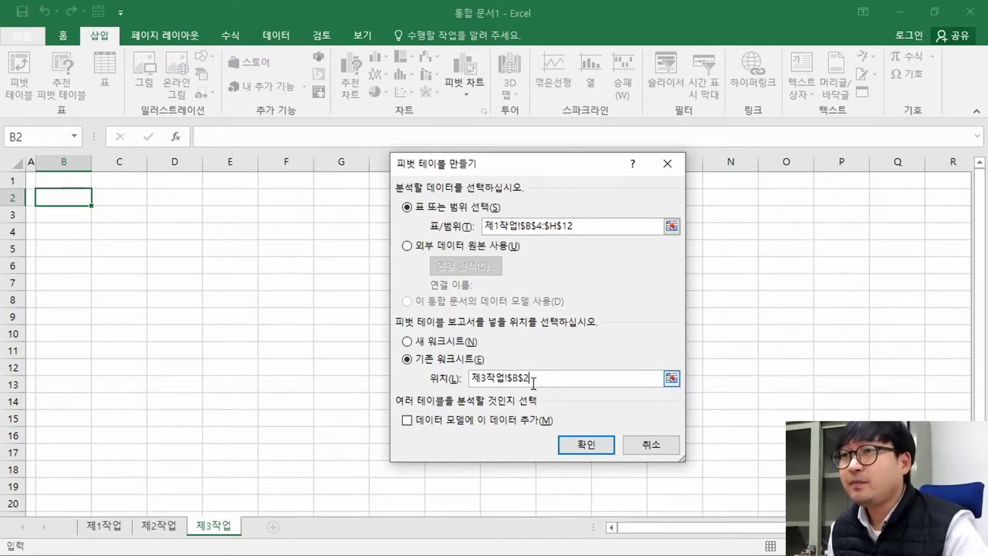
click(586, 445)
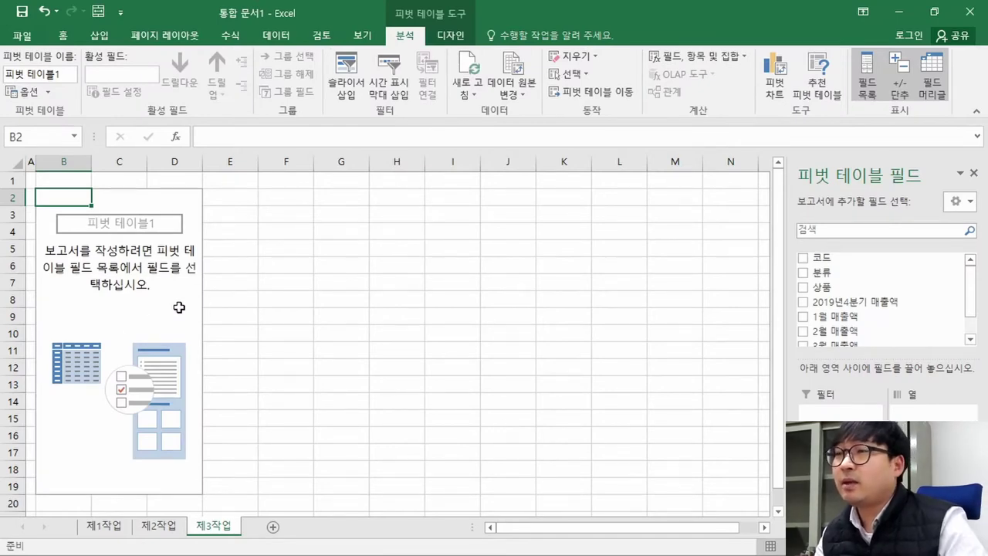
Switch to GE12-12A.pdf and examine the first pivot table condition and the rows, columns and values of the expected output
key(alt+Tab)
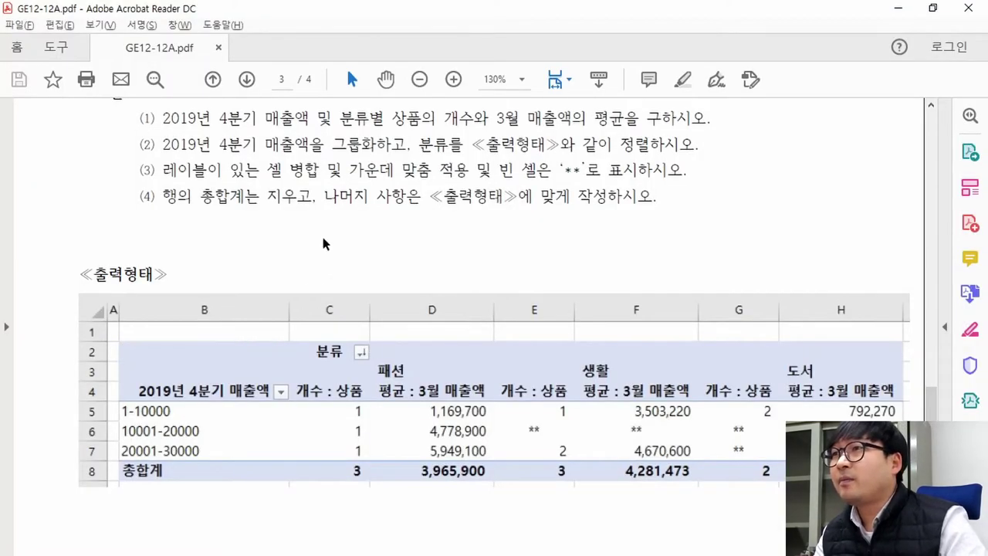
scroll(324, 237, up, 4)
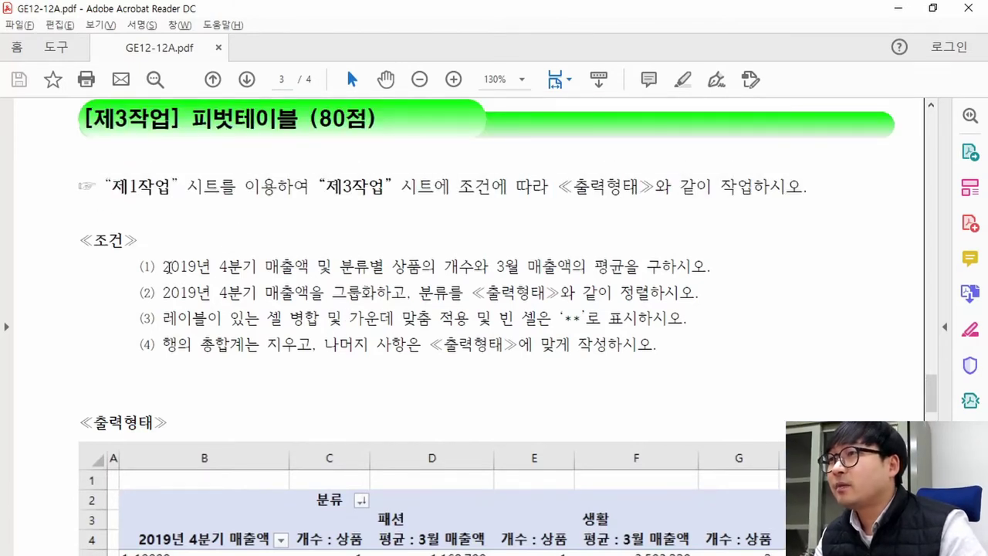
drag(164, 269, 689, 268)
scroll(460, 434, down, 4)
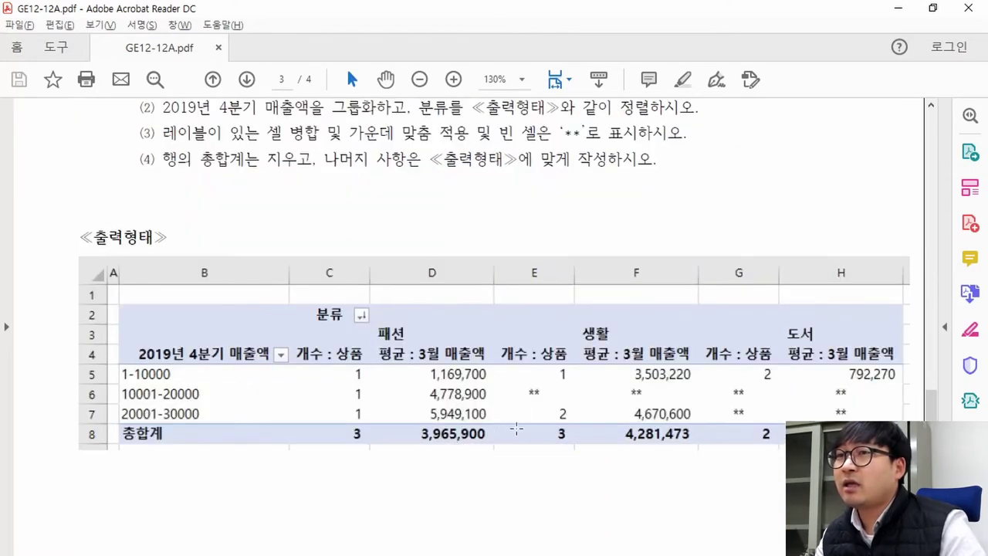
click(464, 408)
click(159, 331)
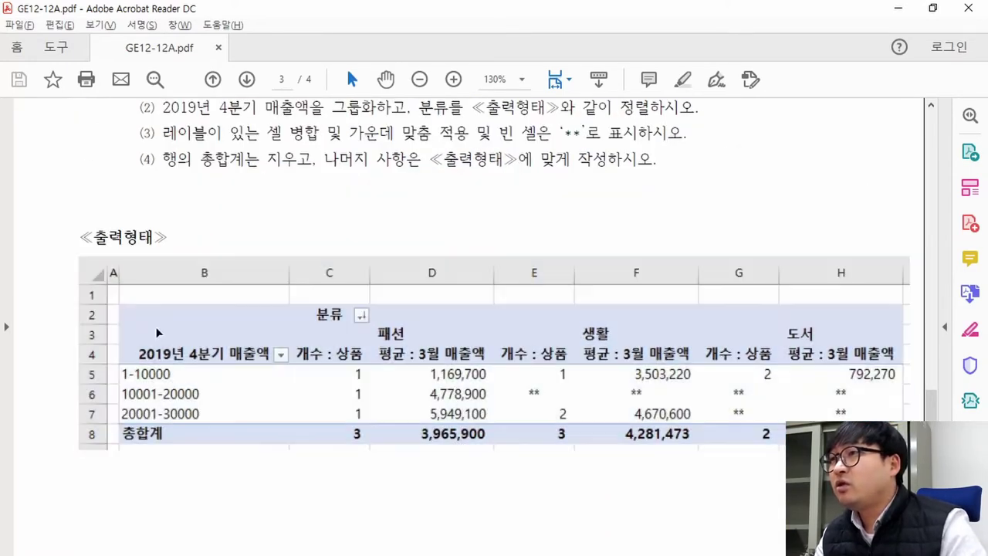
drag(121, 306, 525, 445)
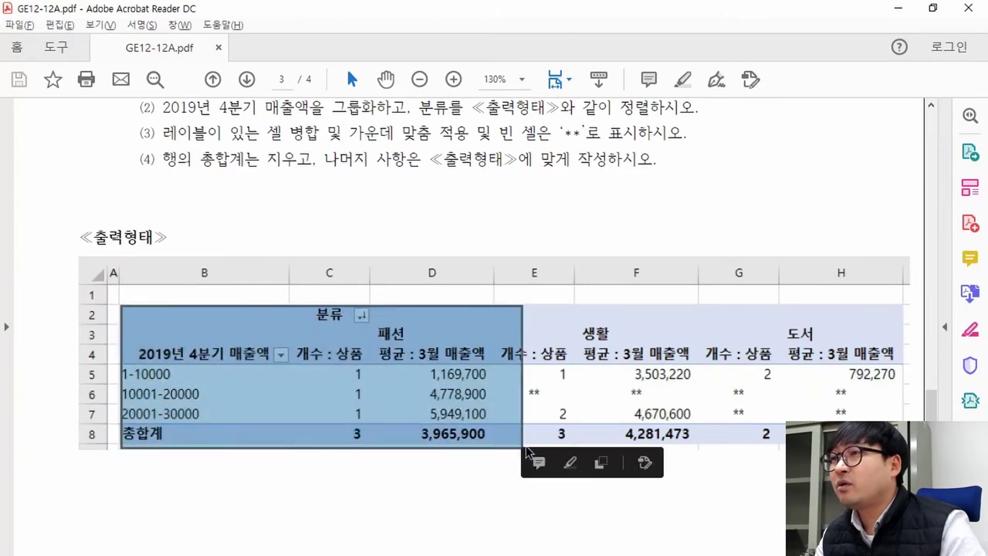
click(360, 406)
key(alt+Tab)
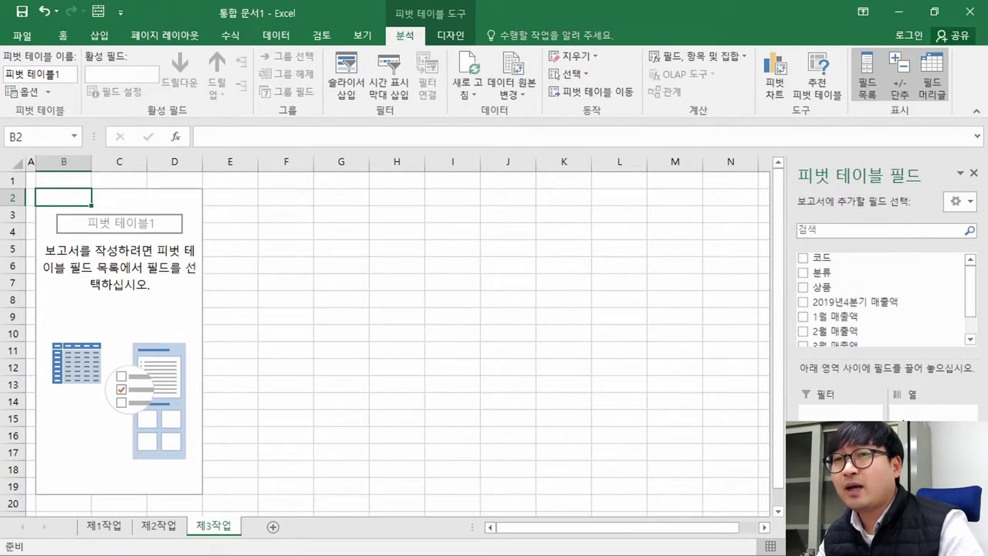
Compare the PDF's output headers with the pivot field areas and place the 분류 field in Excel's pivot table column area
key(alt+Tab)
drag(122, 301, 375, 365)
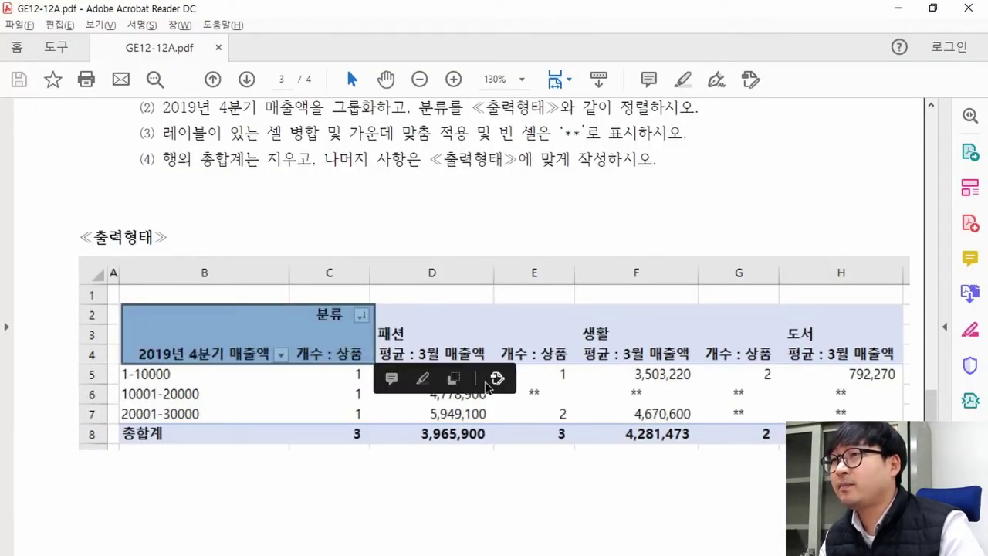
key(ctrl)
key(ctrl)
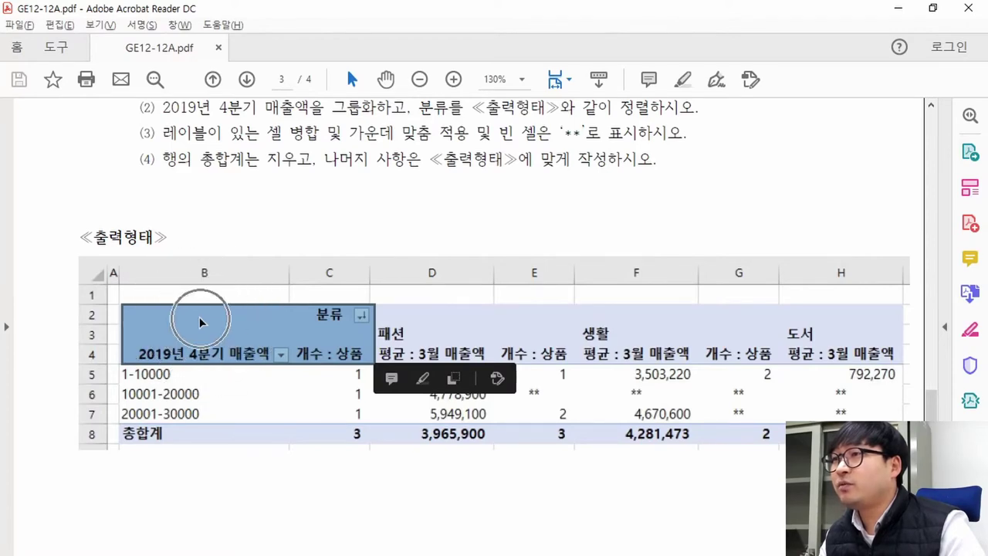
key(alt+Tab)
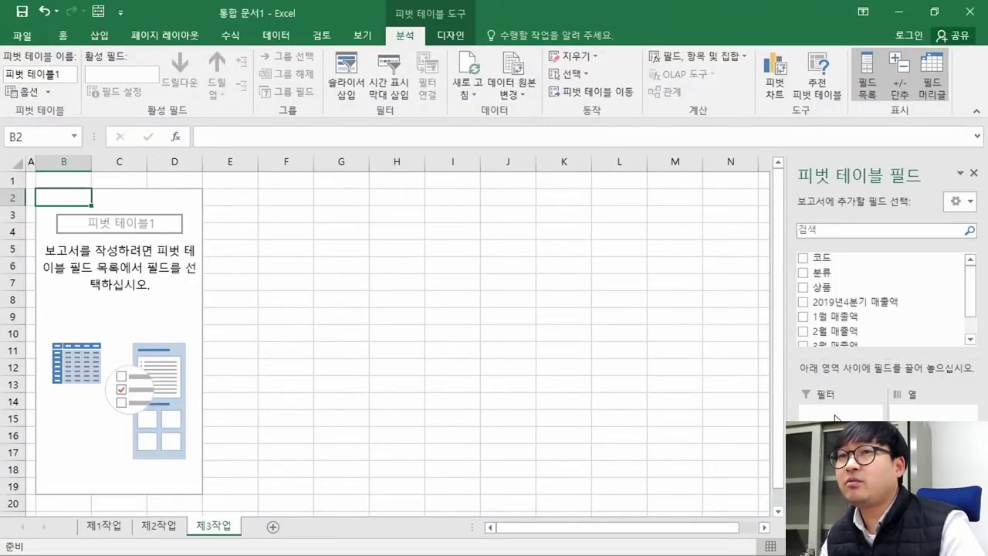
key(alt+Tab)
key(ctrl)
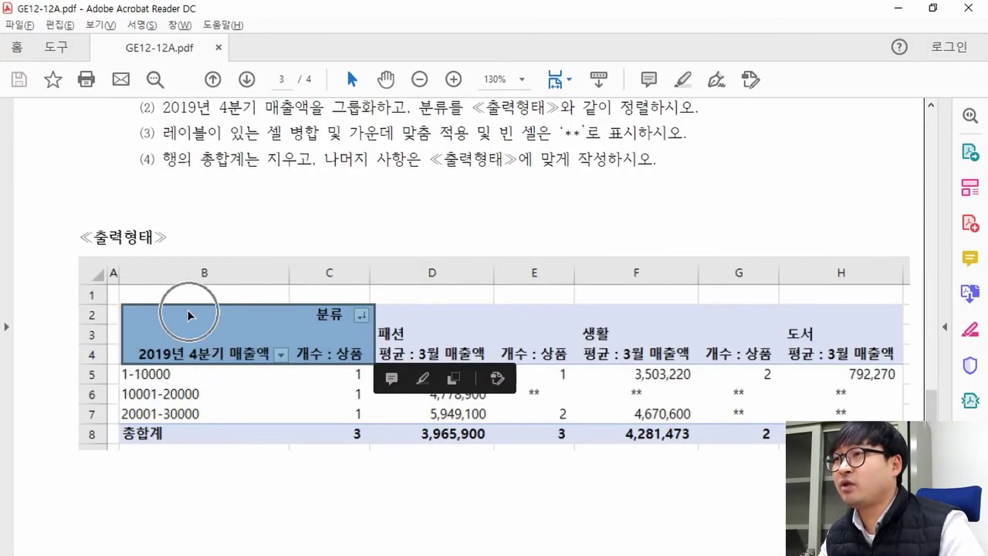
key(ctrl)
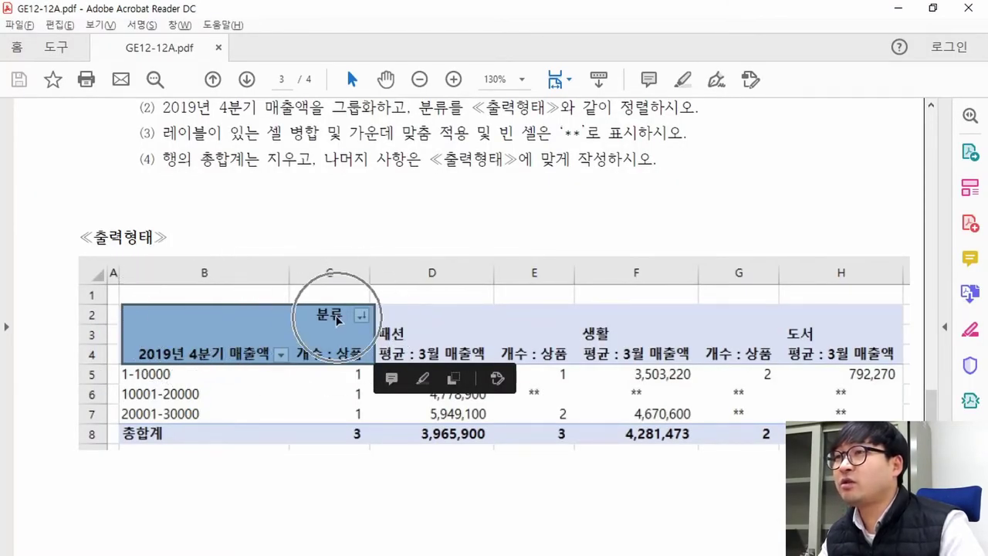
key(alt+Tab)
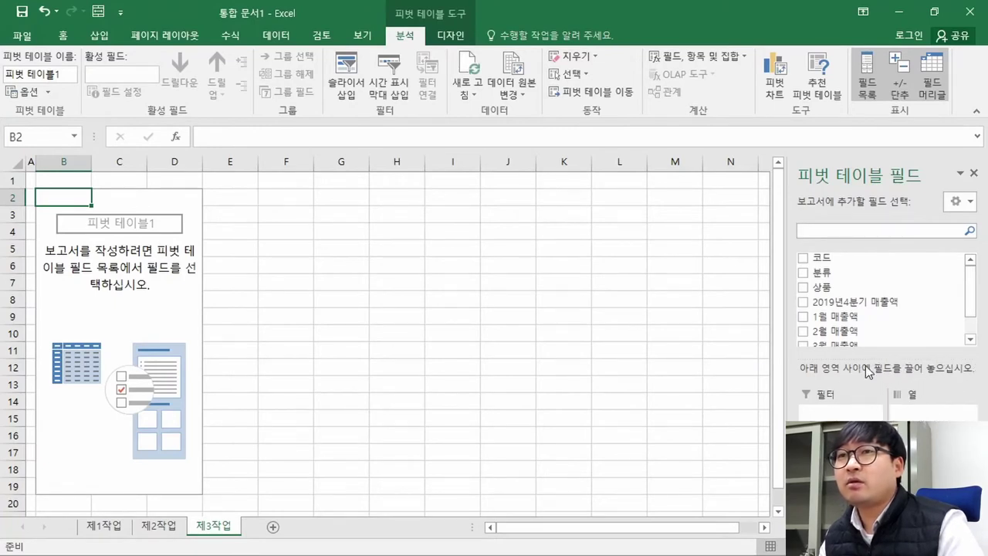
drag(822, 277, 928, 417)
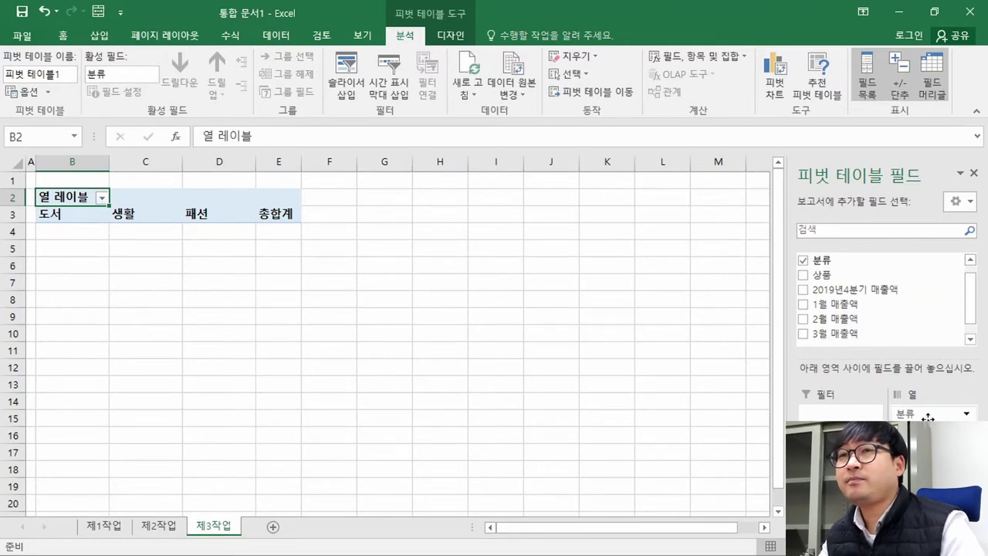
Check the row header in the PDF's output layout and place the 2019년4분기 매출액 field in Excel's pivot table row area
key(alt+Tab)
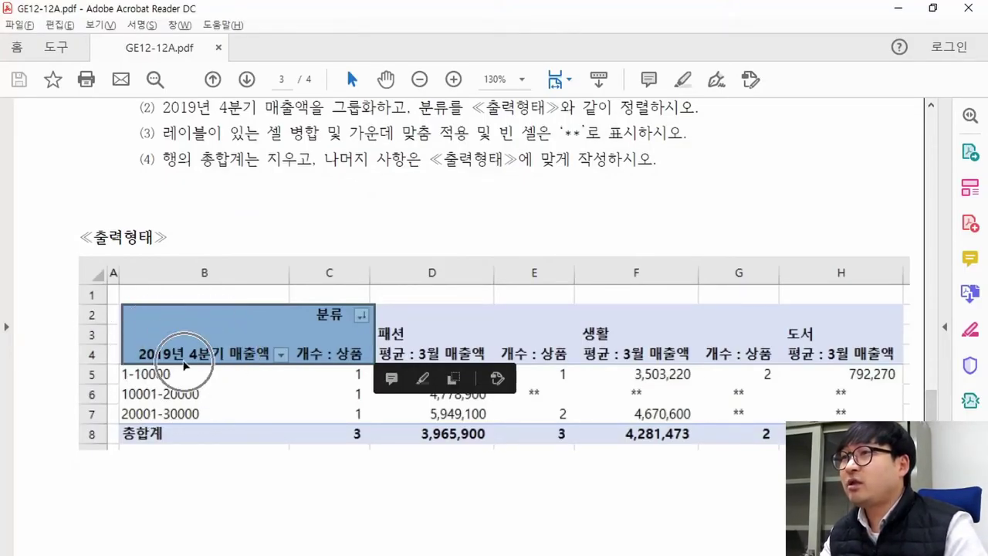
key(alt+Tab)
scroll(849, 293, down, 1)
click(803, 276)
Check the value headers in the PDF's output layout and add the 상품 field to Excel's pivot table values area
key(alt+Tab)
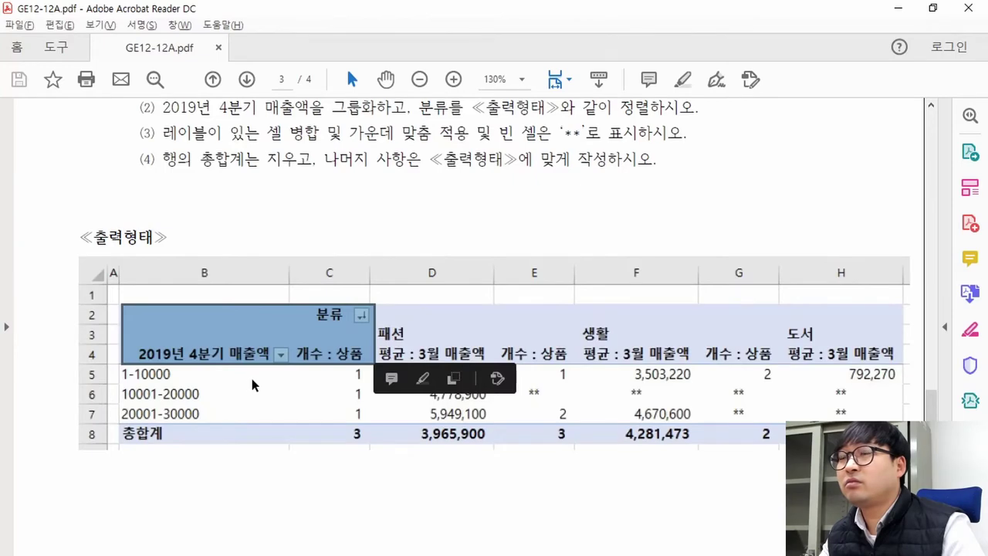
key(alt+Tab)
key(alt+Tab)
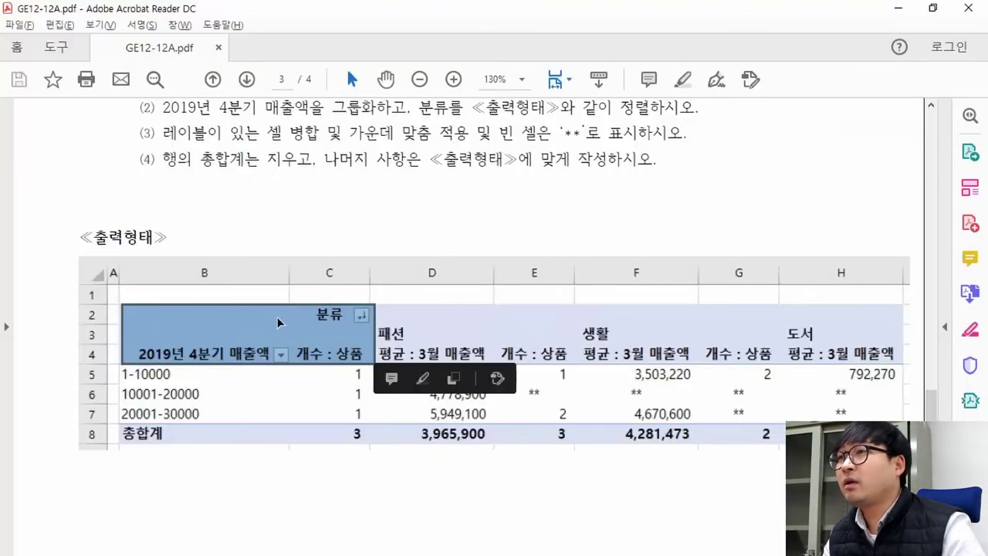
click(323, 359)
drag(298, 340, 494, 367)
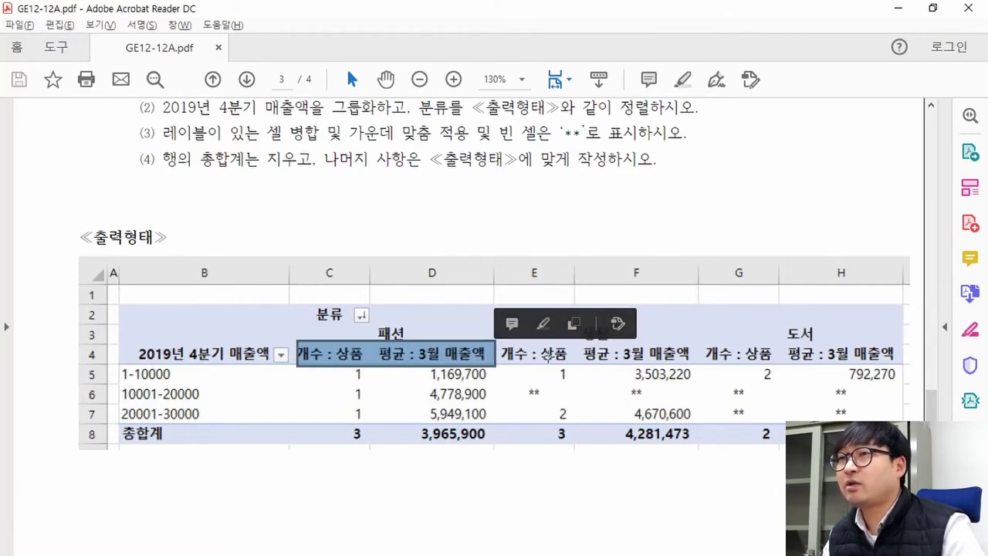
click(629, 355)
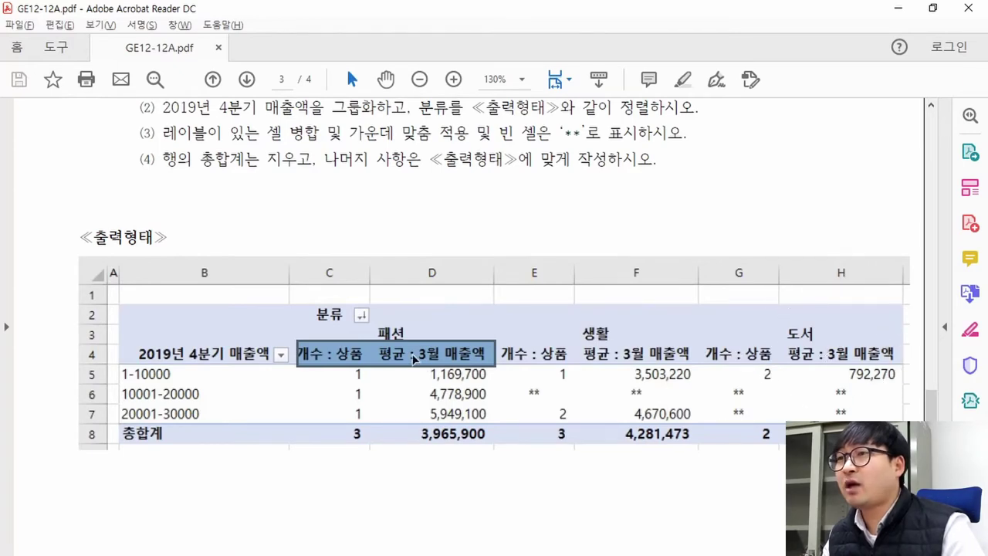
key(alt+Tab)
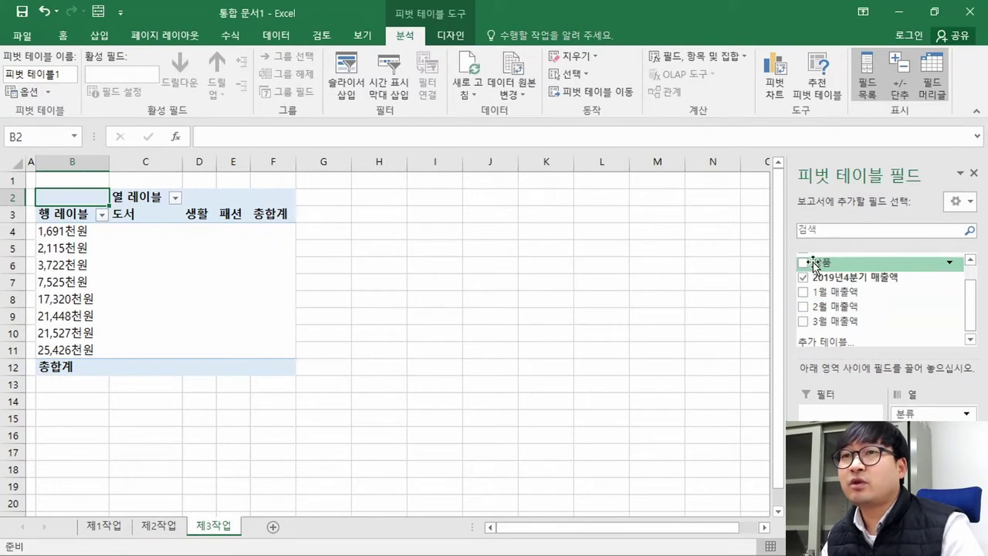
drag(817, 261, 926, 479)
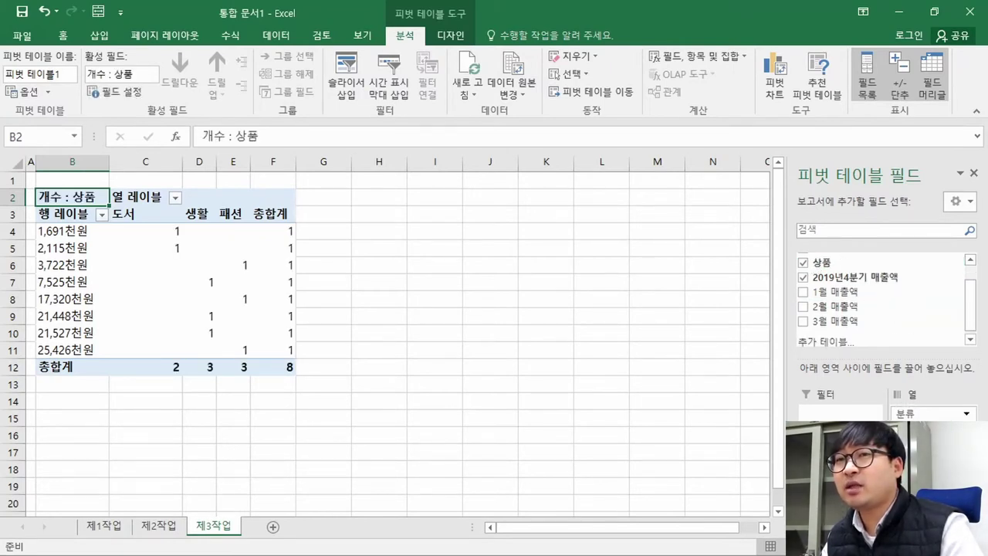
Check the second value header in the PDF and add the 3월 매출액 field to Excel's pivot table values area
key(alt+Tab)
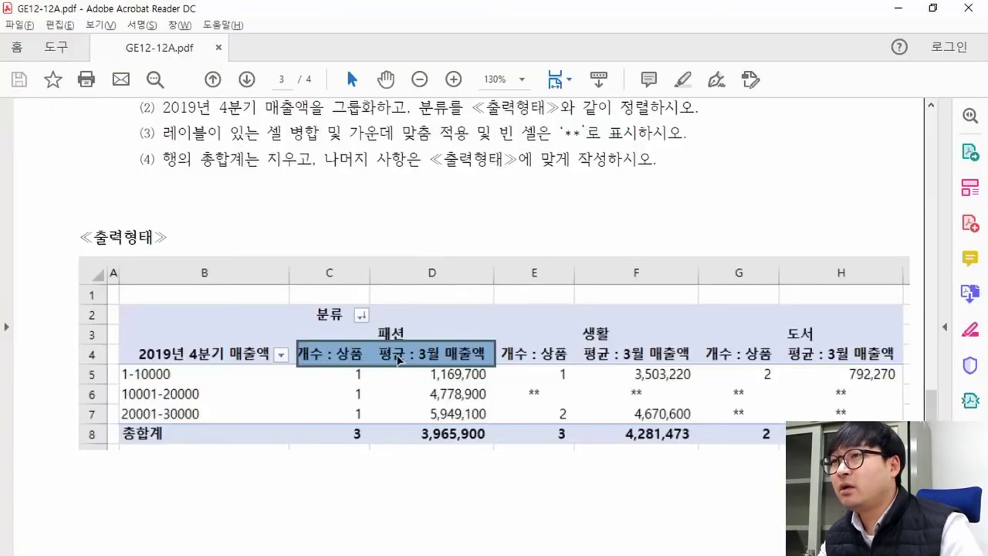
key(alt+Tab)
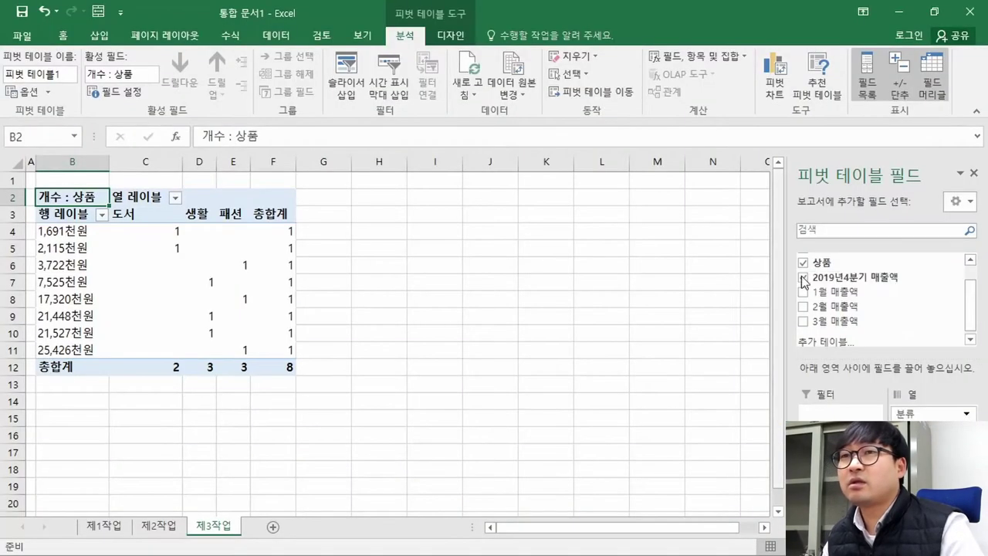
drag(825, 320, 918, 478)
scroll(386, 347, down, 2)
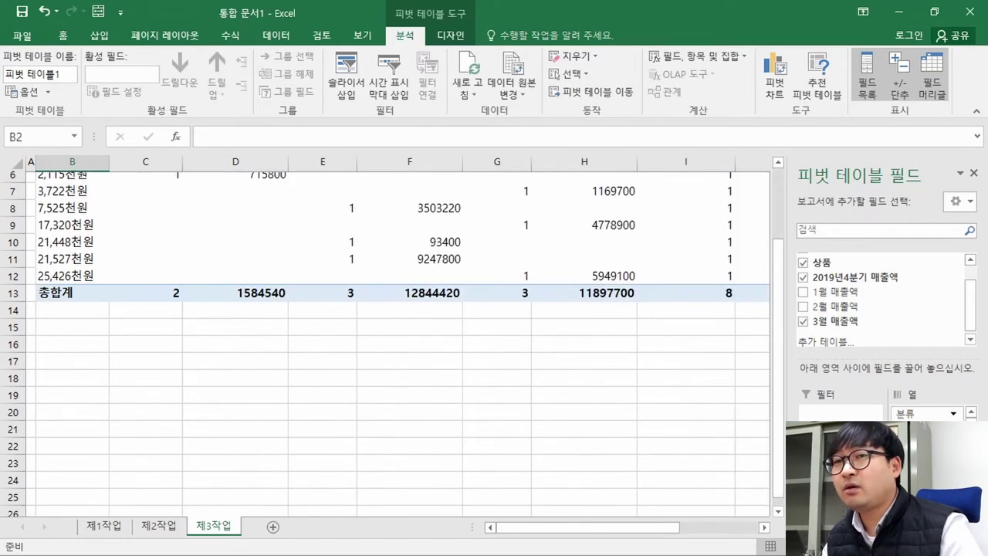
Check the required calculation in the PDF and set the 3월 매출액 value field in Excel to summarize by 평균
key(alt+Tab)
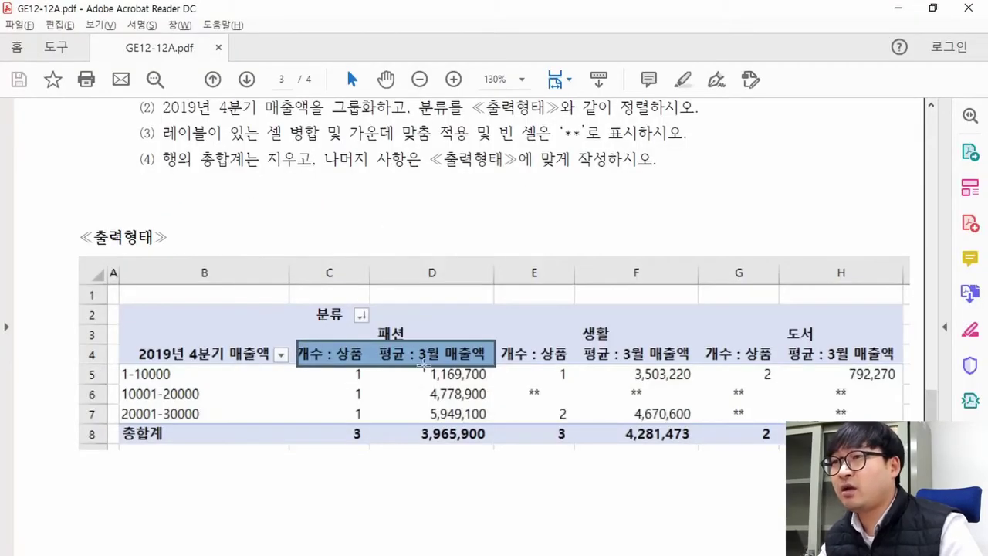
key(alt+Tab)
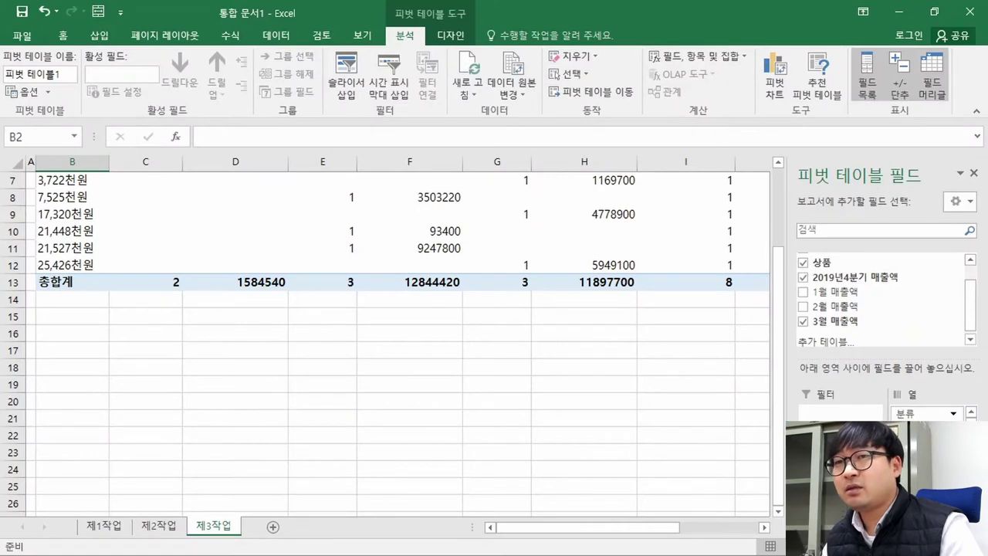
click(952, 478)
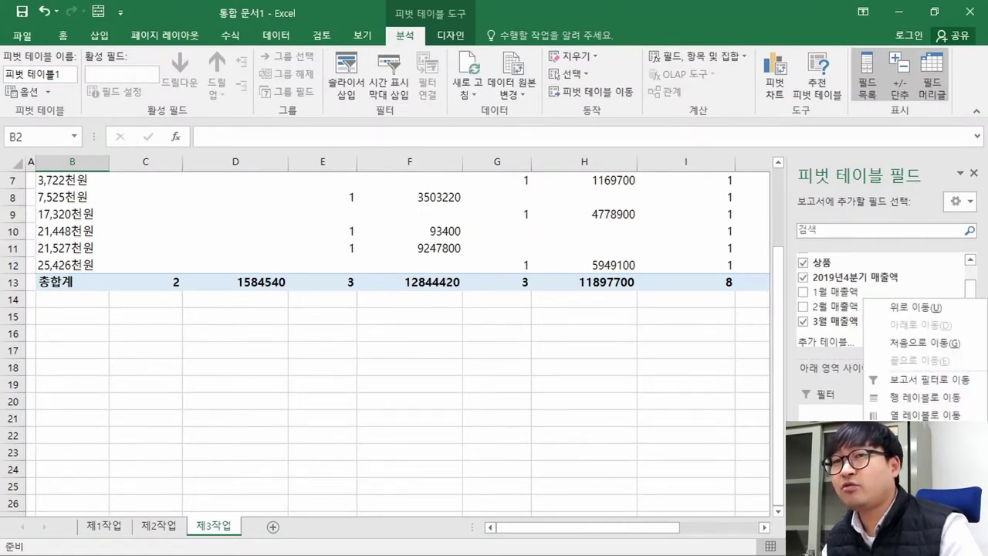
key(Escape)
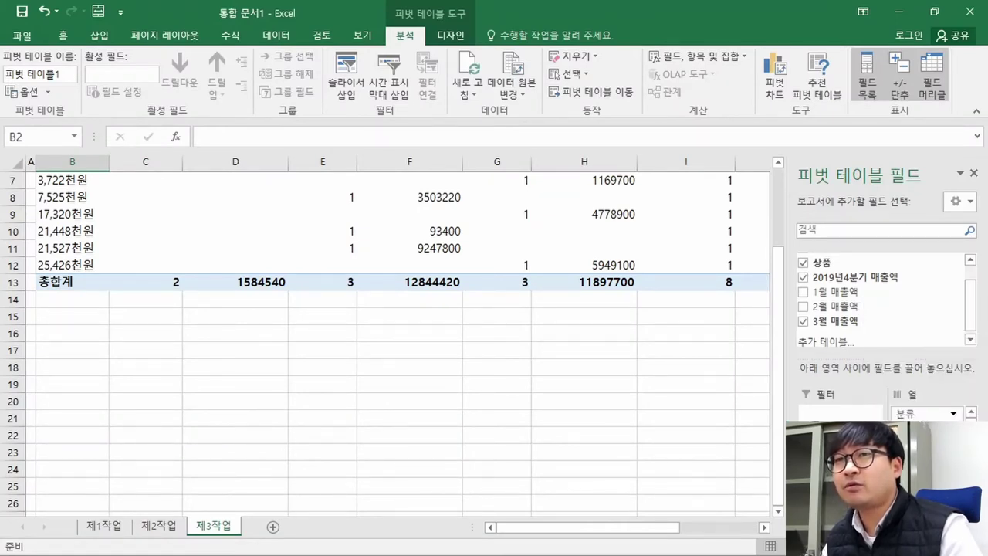
click(952, 478)
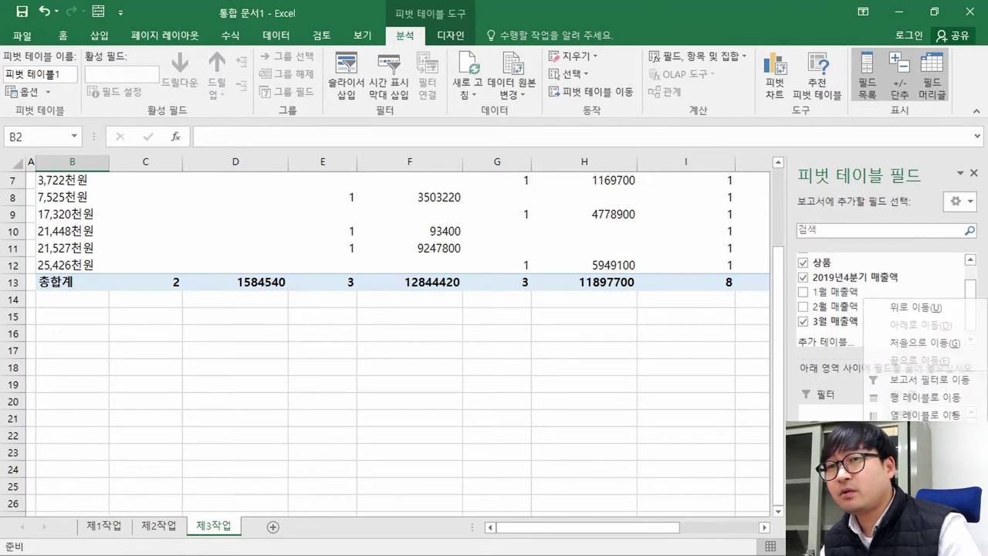
click(922, 474)
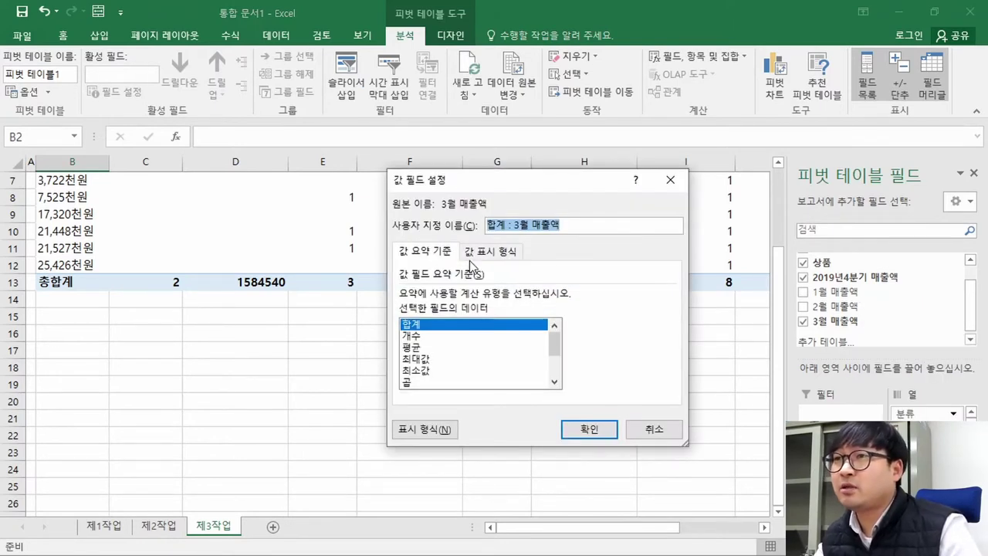
click(421, 349)
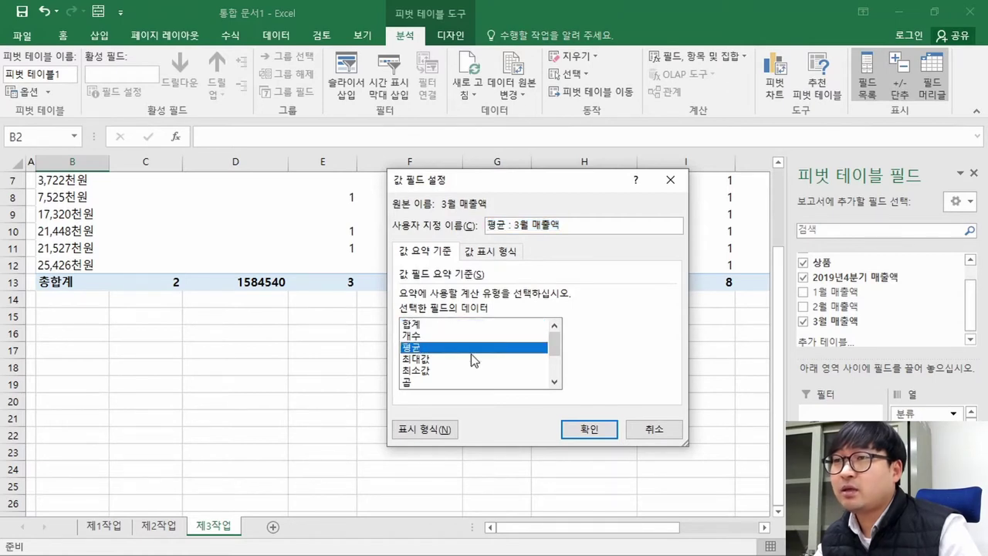
click(585, 431)
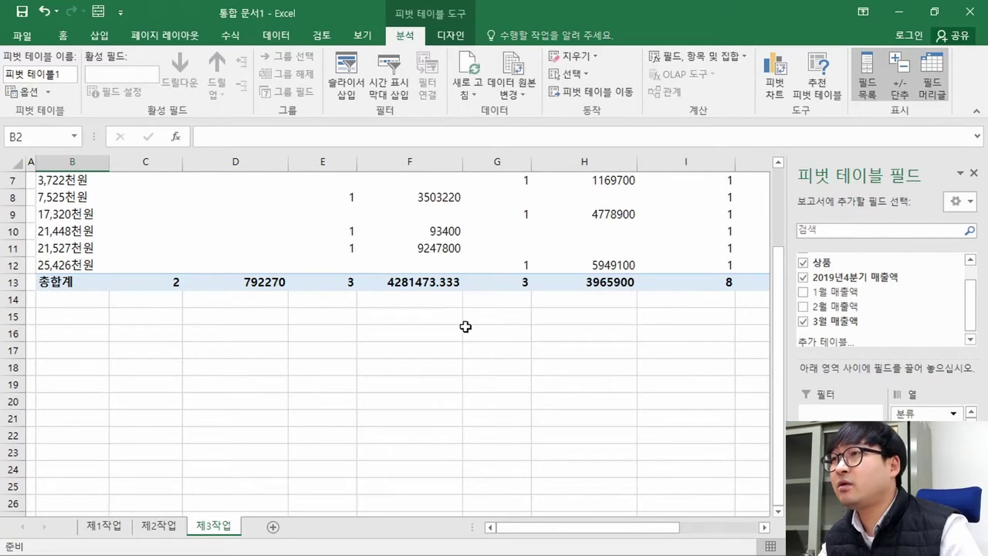
Switch to GE12-12A.pdf and review the first pivot table condition against the expected output table
key(alt+Tab)
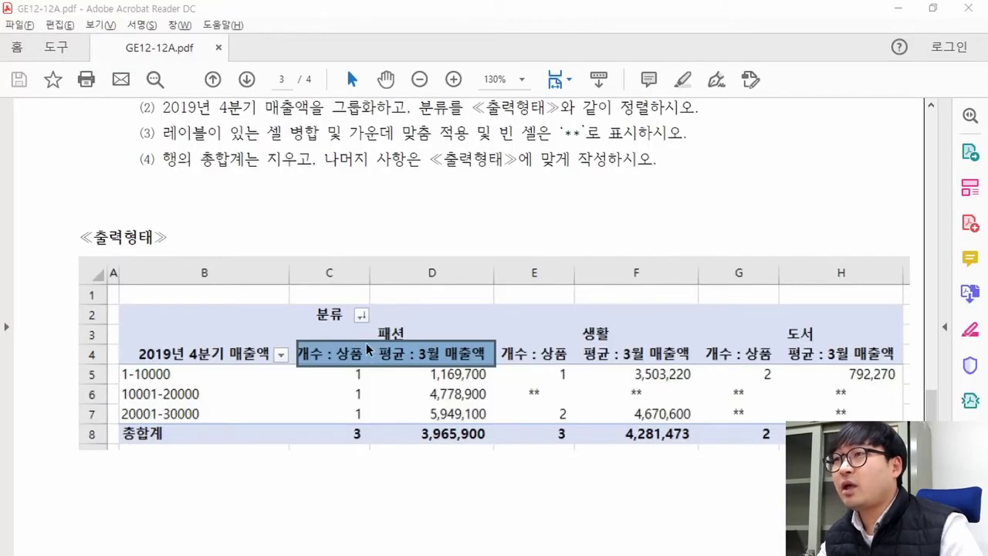
key(alt+Tab)
key(alt+Tab)
scroll(209, 268, up, 5)
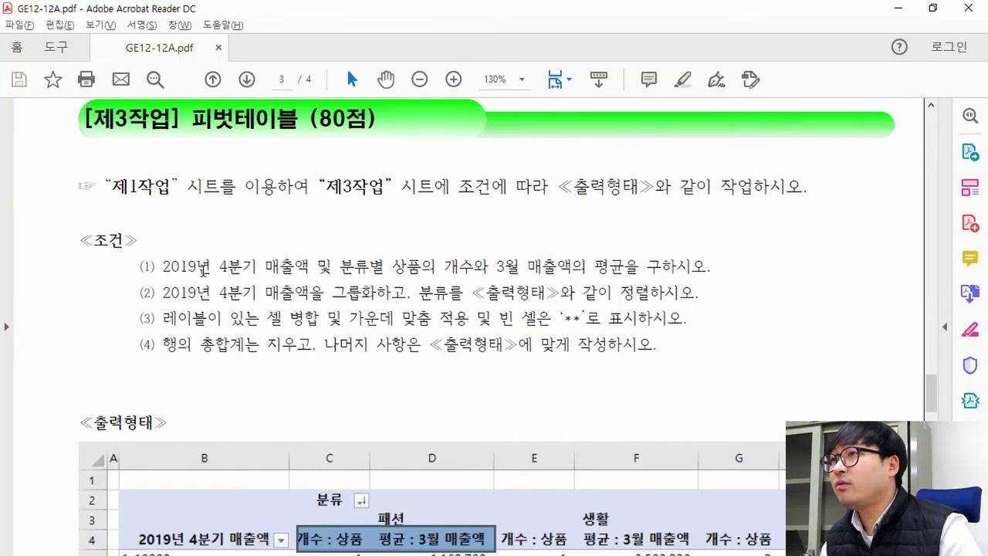
drag(167, 266, 718, 264)
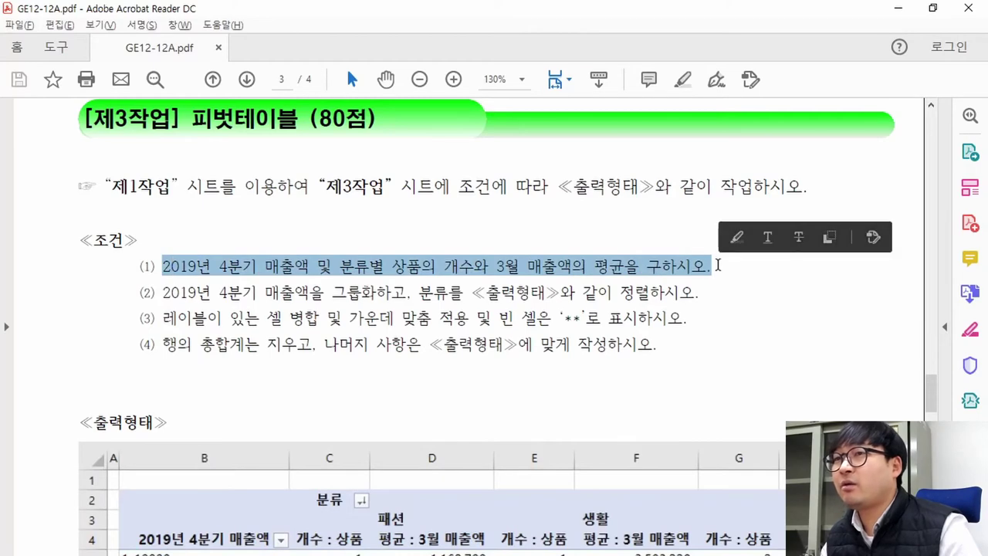
scroll(197, 341, down, 3)
drag(122, 343, 437, 423)
click(251, 310)
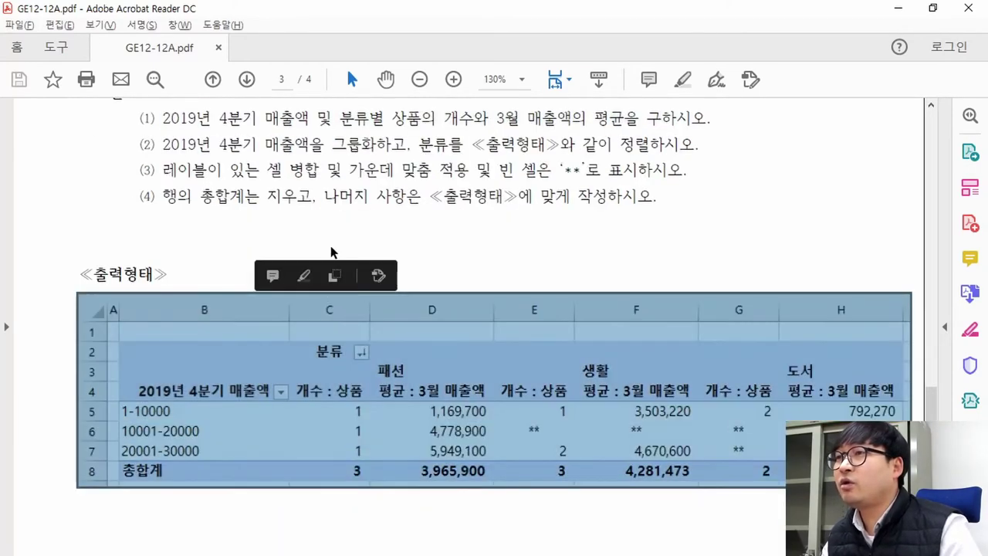
click(334, 253)
Read the PDF's second condition on grouping 2019년 4분기 매출액 and compare its grouped rows with the row labels in Excel's pivot table
scroll(440, 230, up, 2)
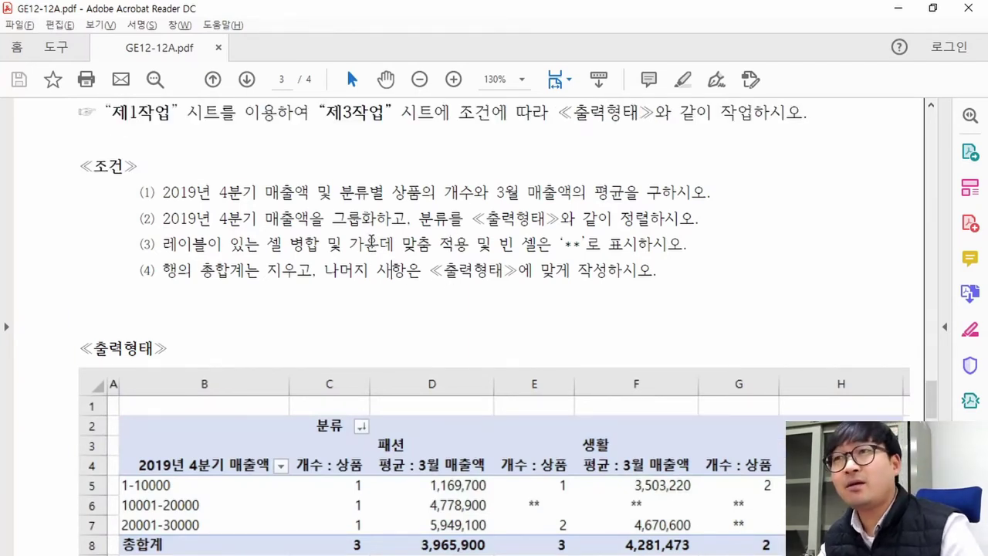
drag(162, 218, 407, 220)
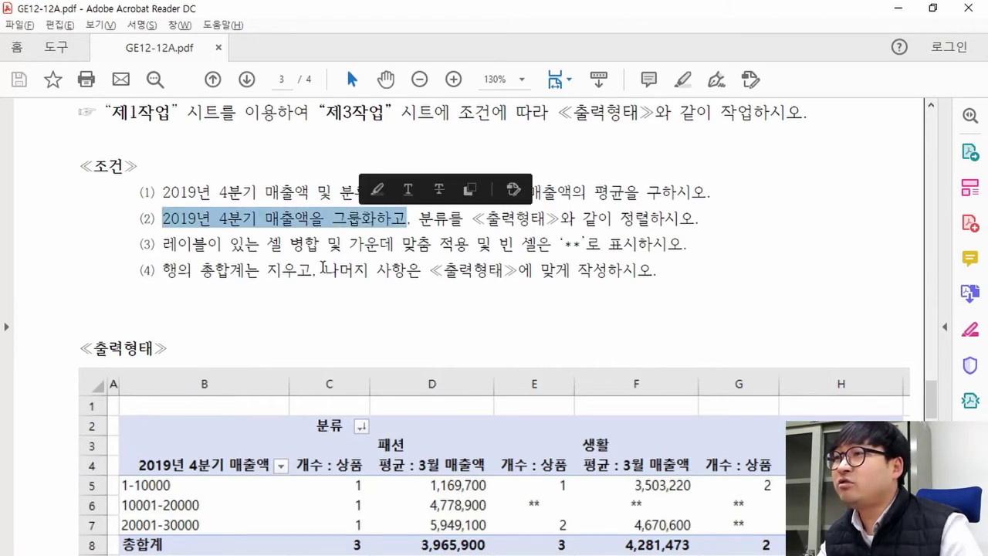
scroll(324, 268, down, 3)
drag(118, 365, 277, 434)
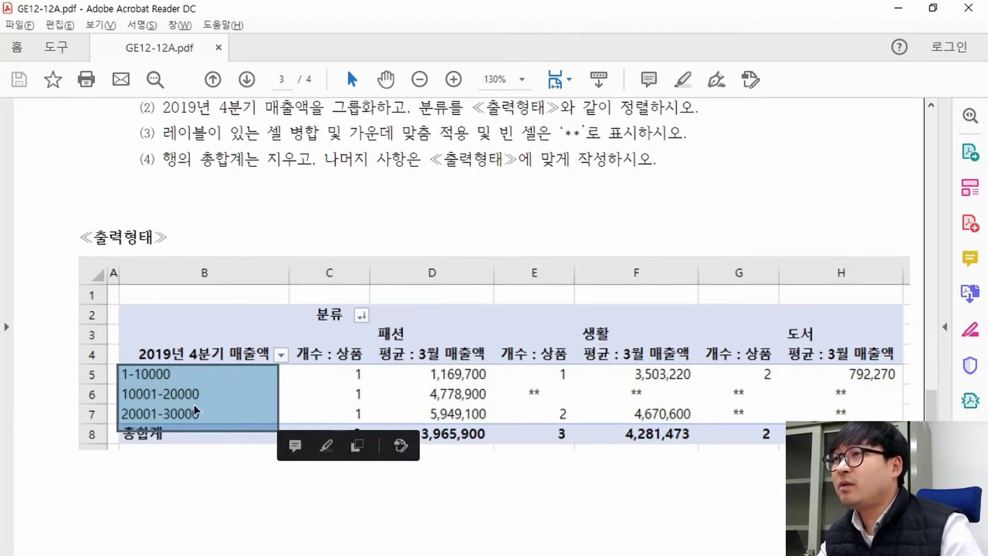
key(alt+Tab)
drag(73, 248, 74, 367)
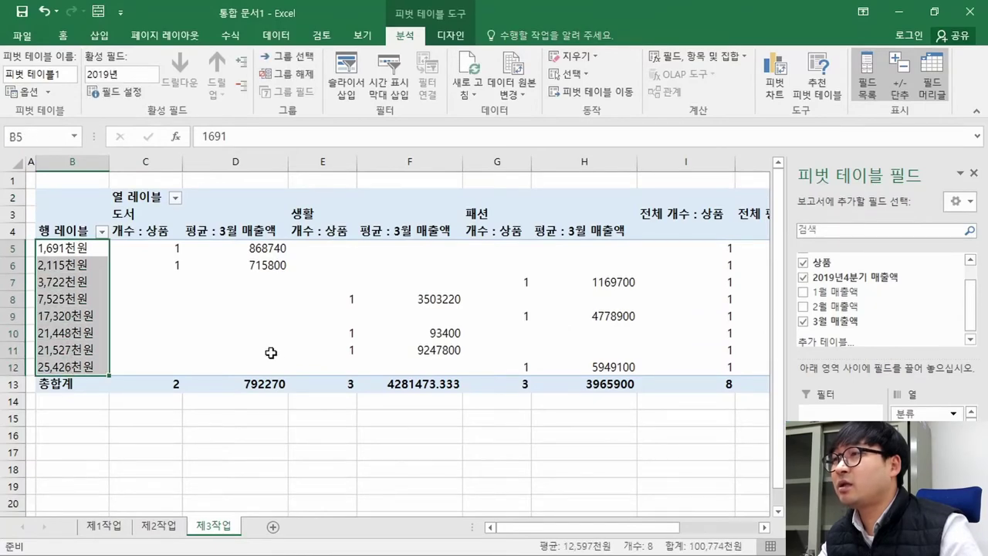
key(alt+Tab)
key(alt+Tab)
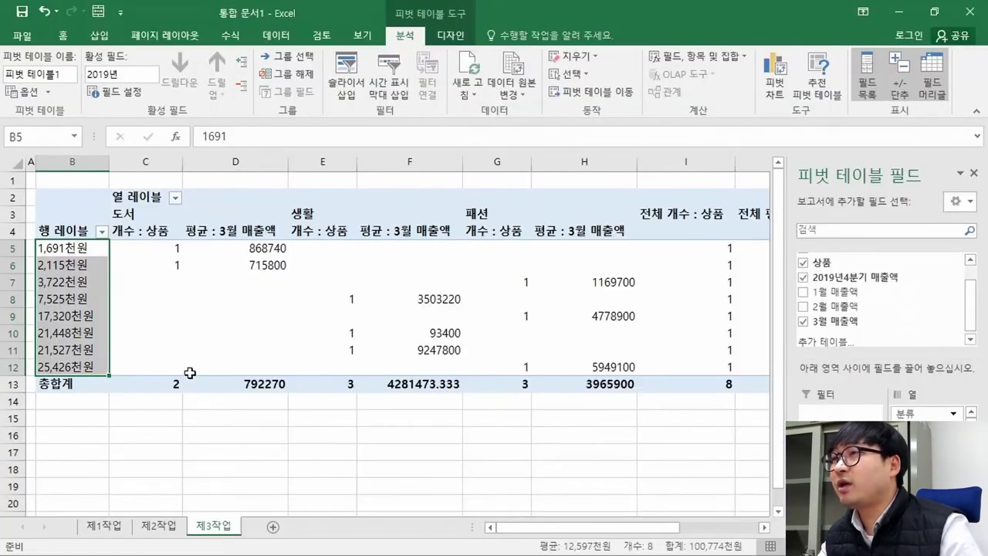
Check the row header wording in the PDF and rename the row label header in Excel's cell B4 as 2019년 4분기 매출액
key(alt+Tab)
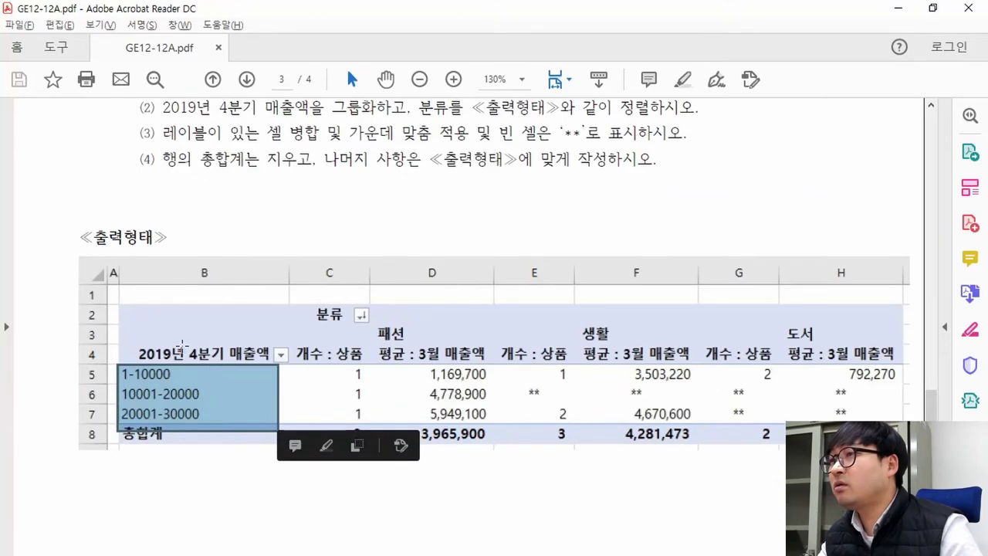
drag(139, 349, 270, 353)
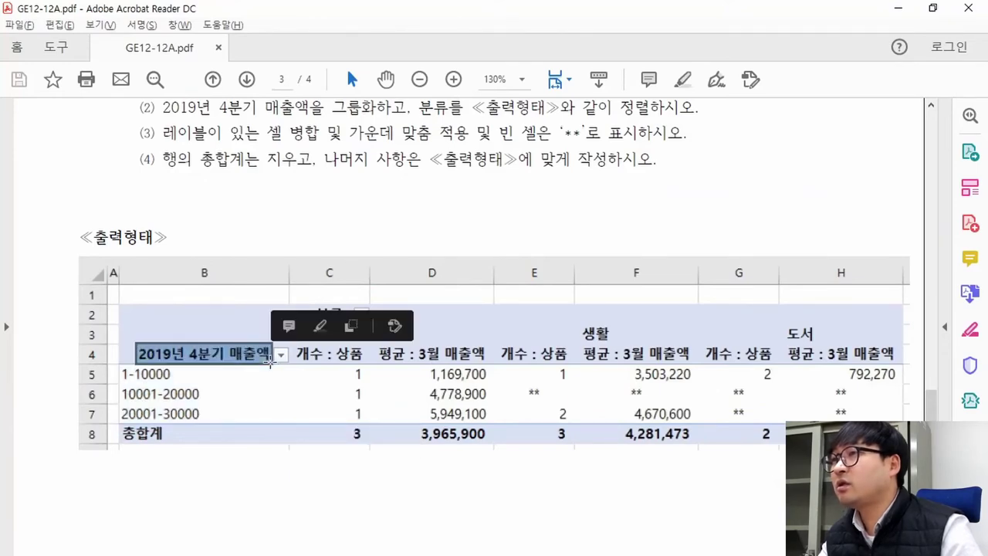
key(alt+Tab)
click(66, 227)
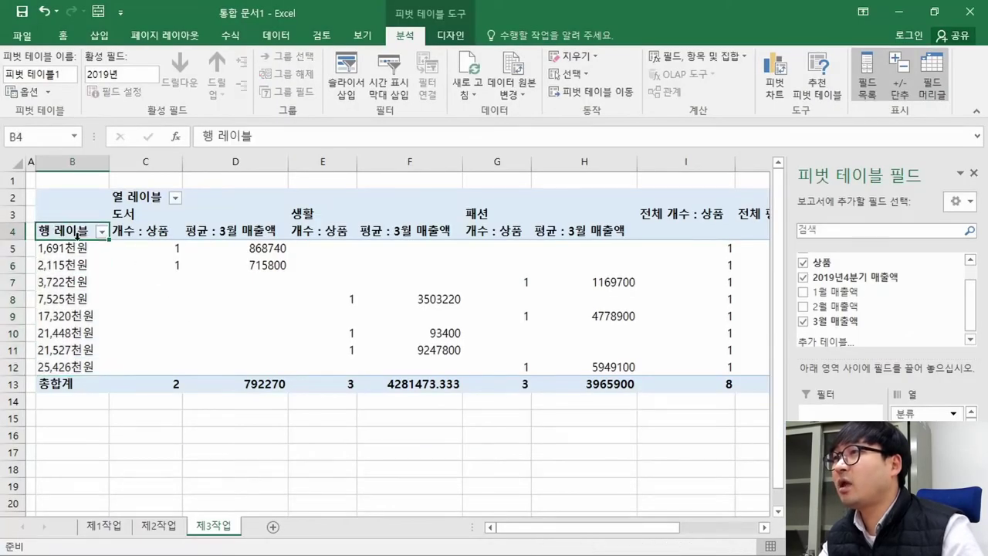
key(alt+Tab)
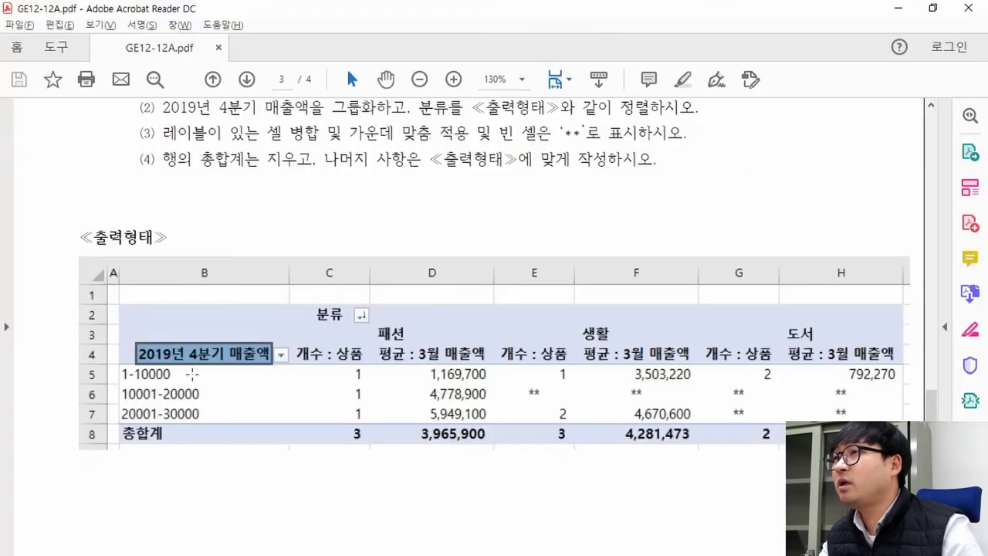
key(alt+Tab)
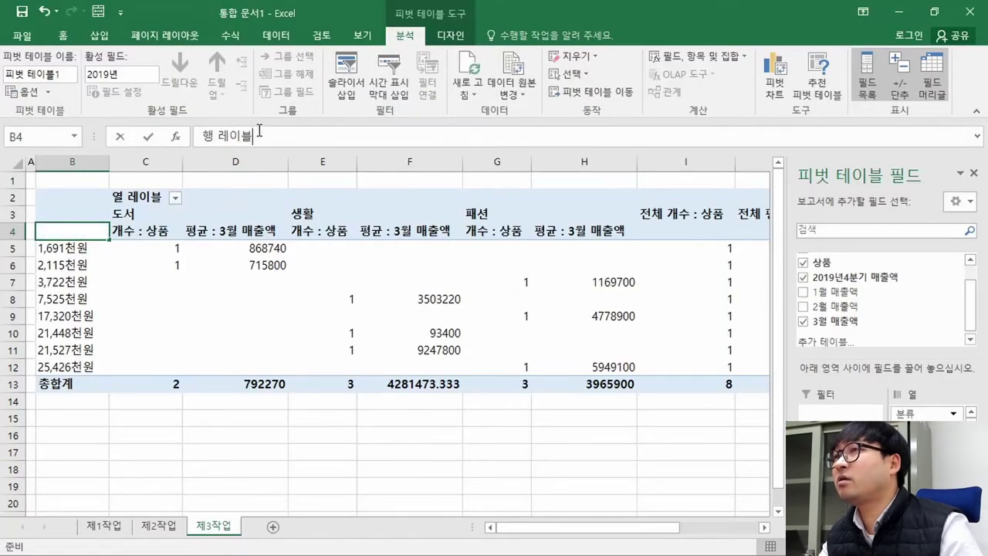
drag(247, 138, 202, 136)
text(2019)
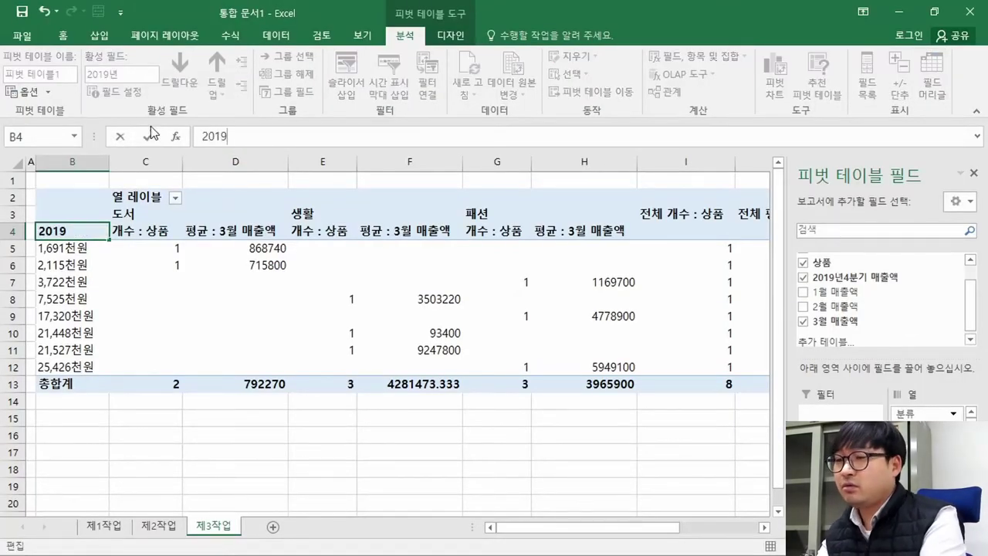
text(년 4분)
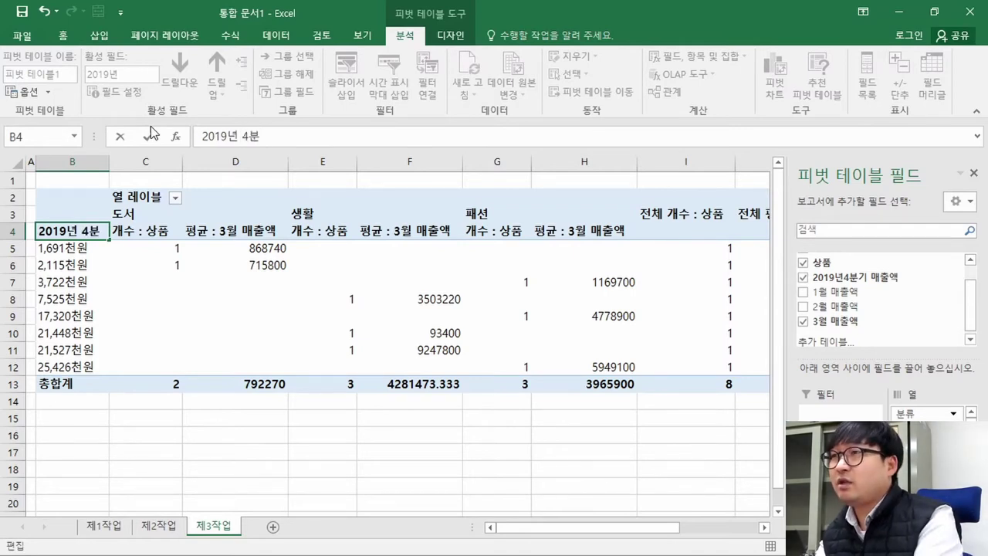
text(기 매추ㄹ)
key(Return)
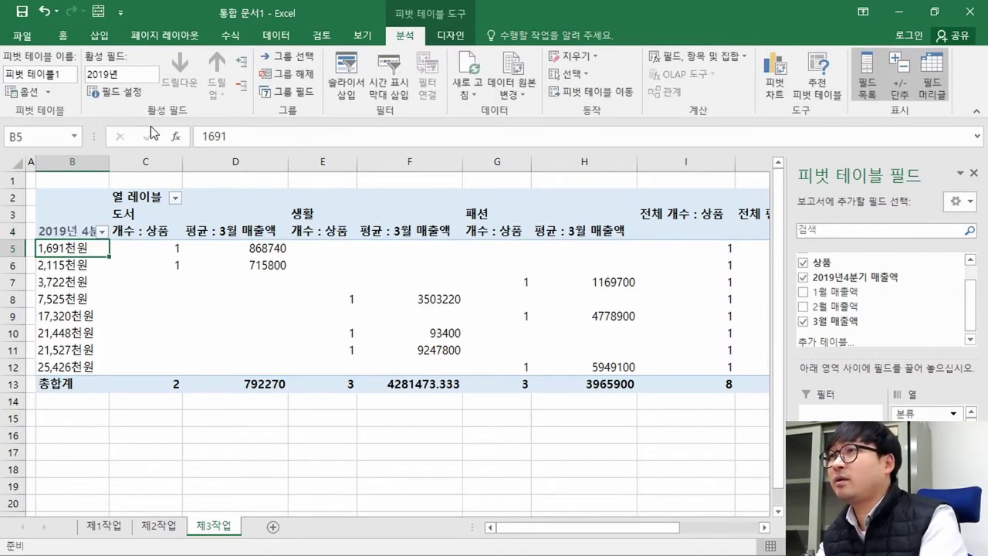
Check the column header wording in GE12-12A.pdf and rename the column label header in Excel's cell C2 as 분류
click(130, 196)
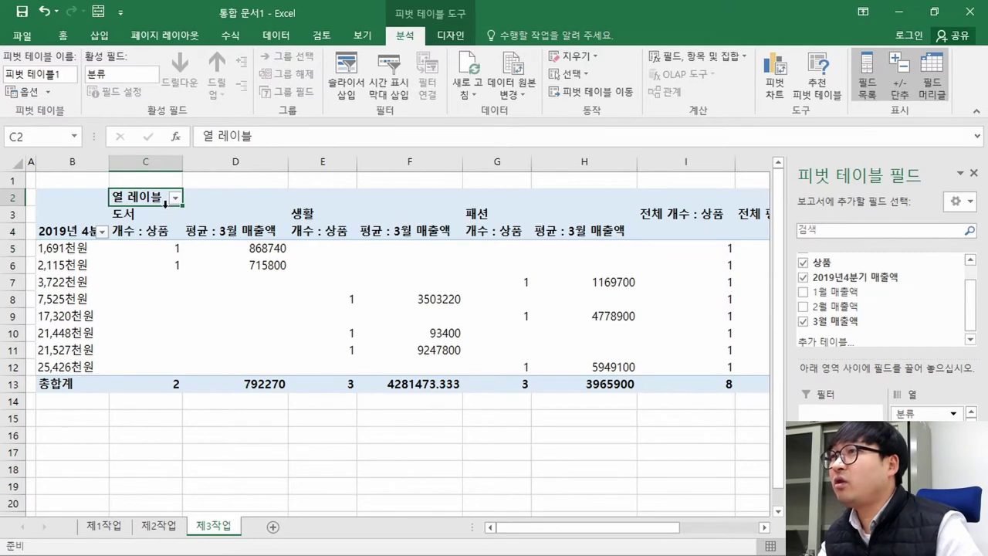
key(alt+Tab)
double_click(329, 314)
click(301, 315)
drag(295, 315, 299, 325)
key(alt+Tab)
text(분)
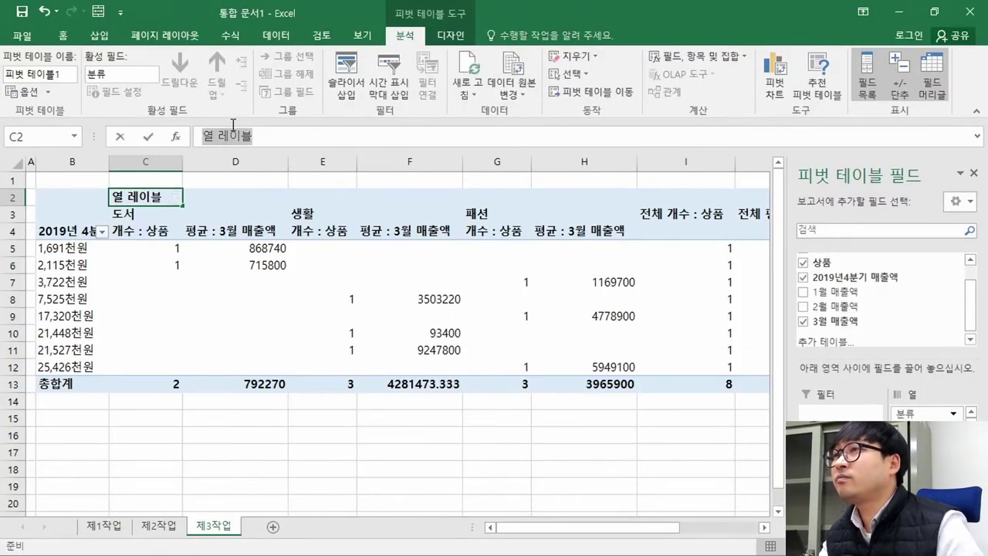
text(류)
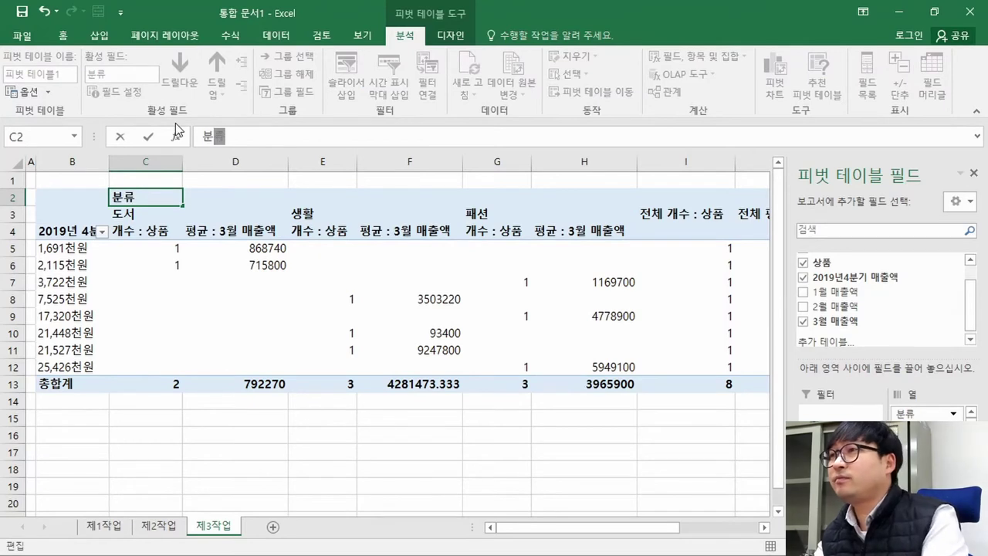
key(Return)
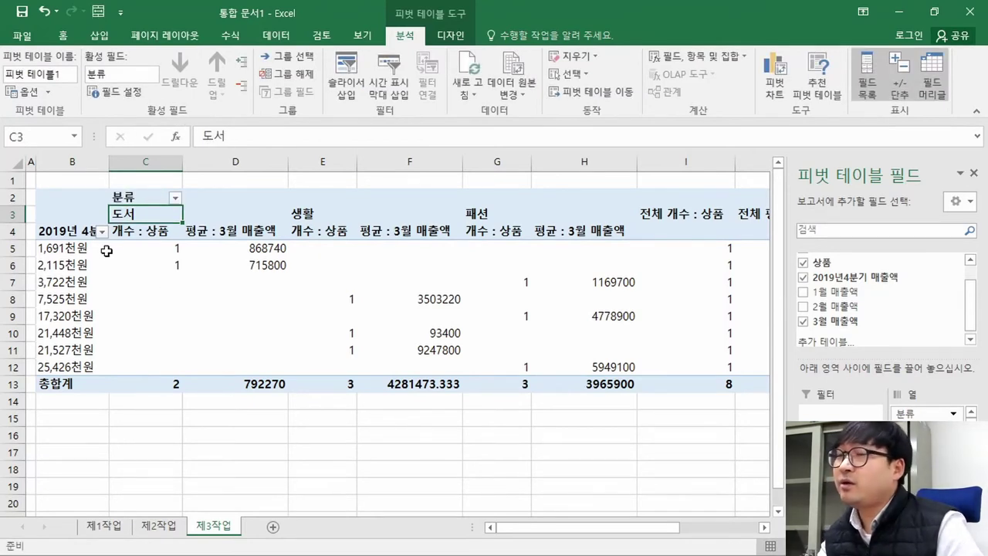
Open grouping for the 2019년 4분기 매출액 row labels and set the start value to 1 as in the PDF's output table
click(63, 230)
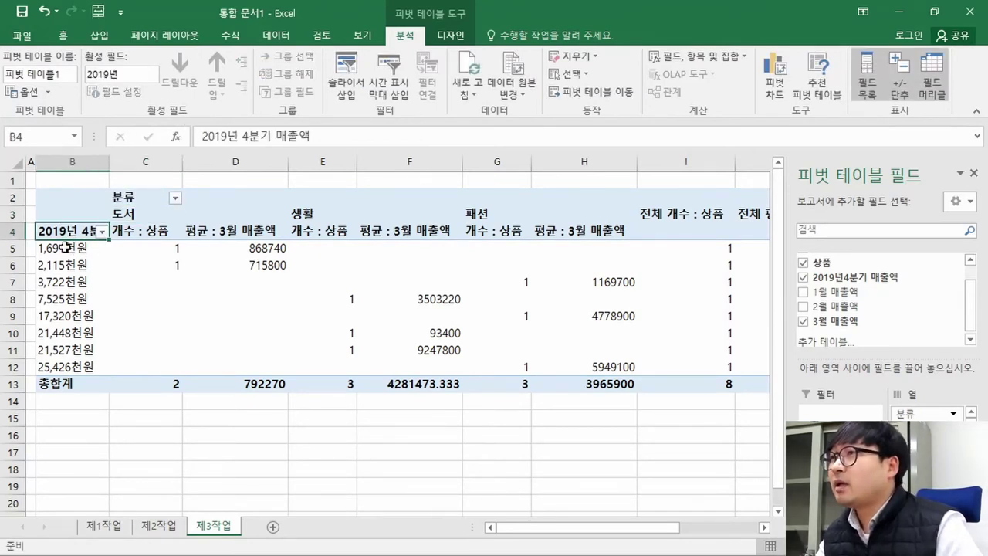
drag(58, 249, 66, 293)
drag(65, 367, 67, 247)
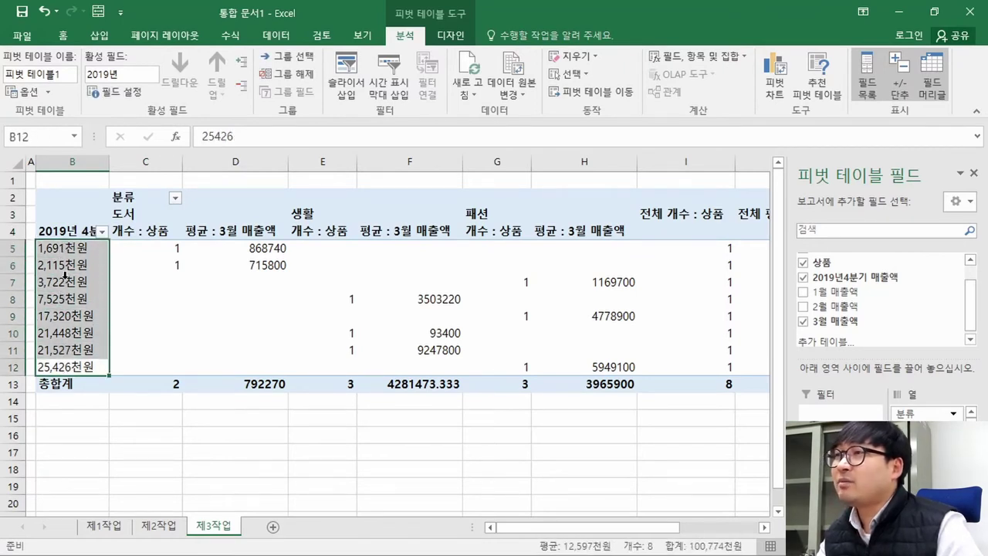
click(65, 279)
click(65, 296)
right_click(68, 284)
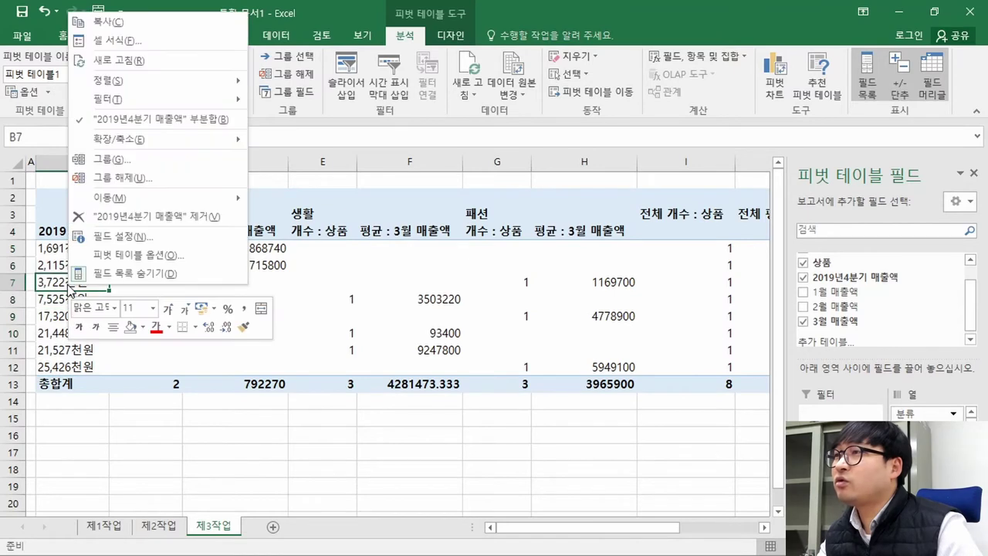
click(137, 159)
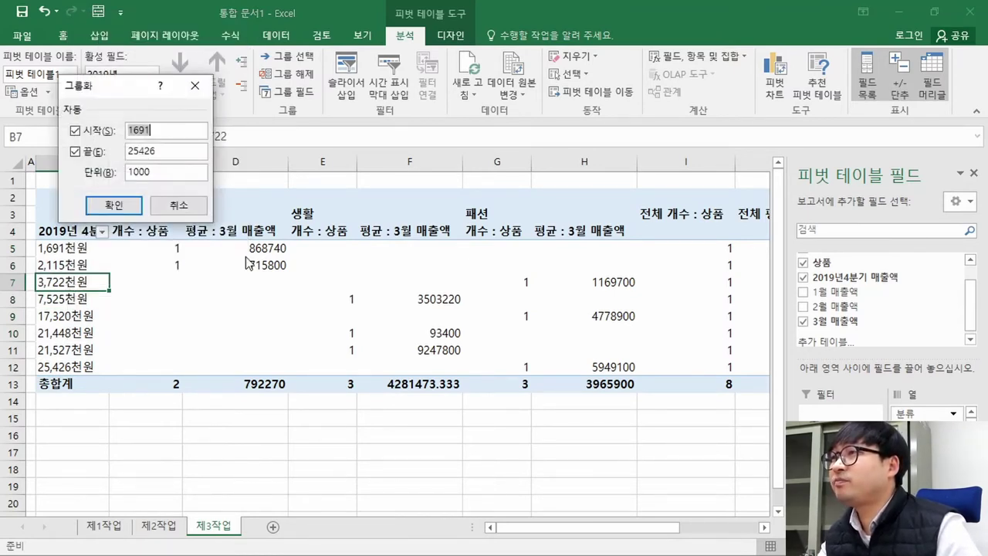
drag(128, 86, 309, 113)
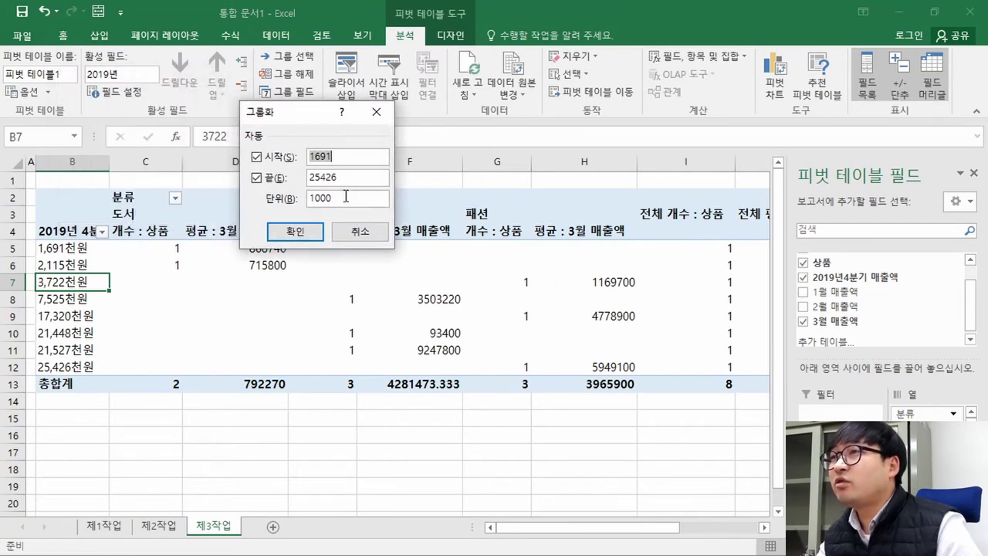
key(alt+Tab)
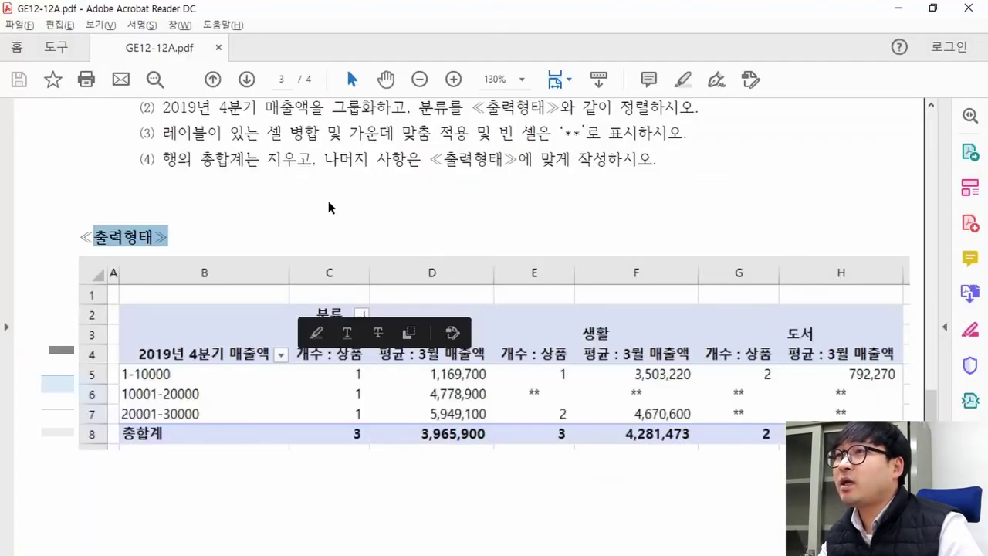
double_click(125, 374)
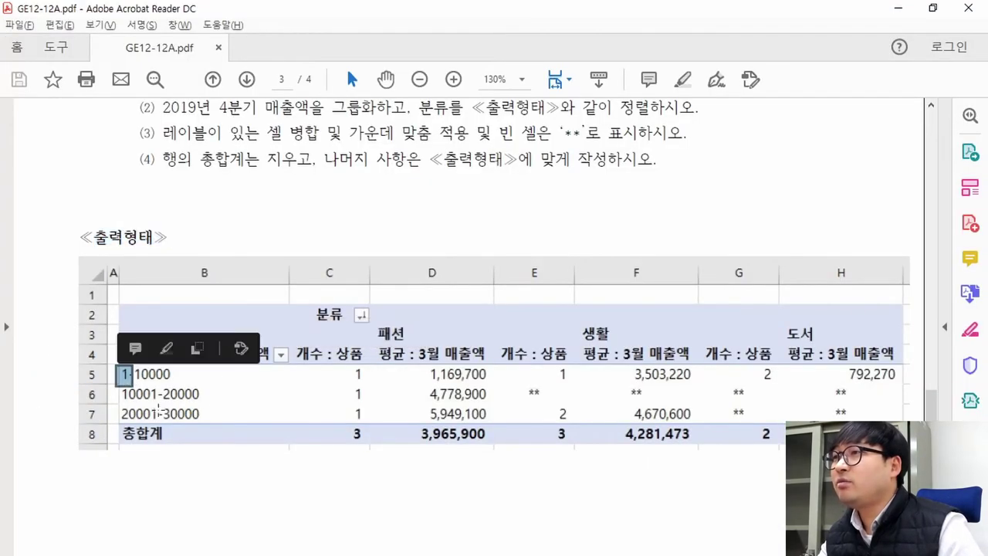
key(alt+Tab)
text(1)
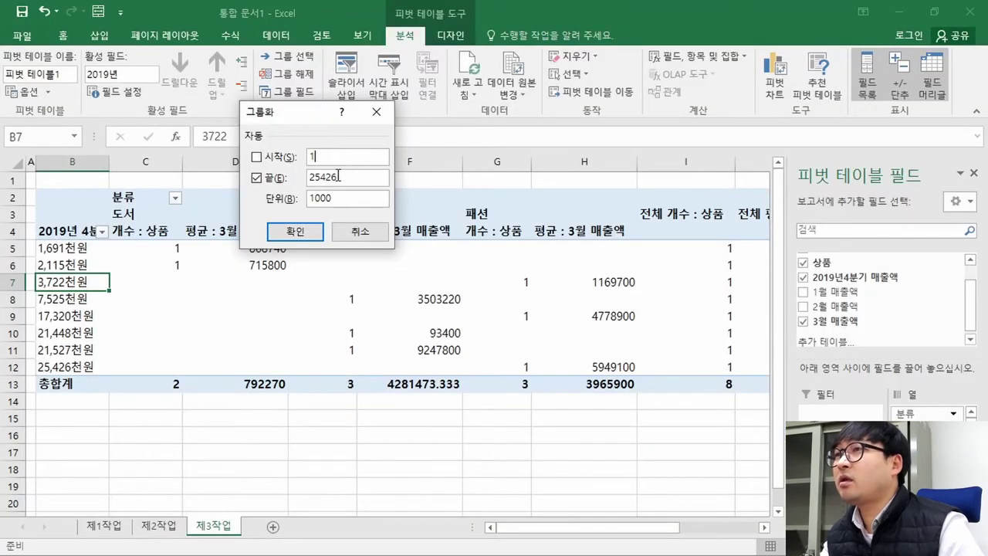
Check the last row range in the PDF, set the grouping end to 30000 and the interval to 10000, and apply the grouping
key(alt+Tab)
drag(206, 422, 160, 415)
key(alt+Tab)
text(300)
key(alt+Tab)
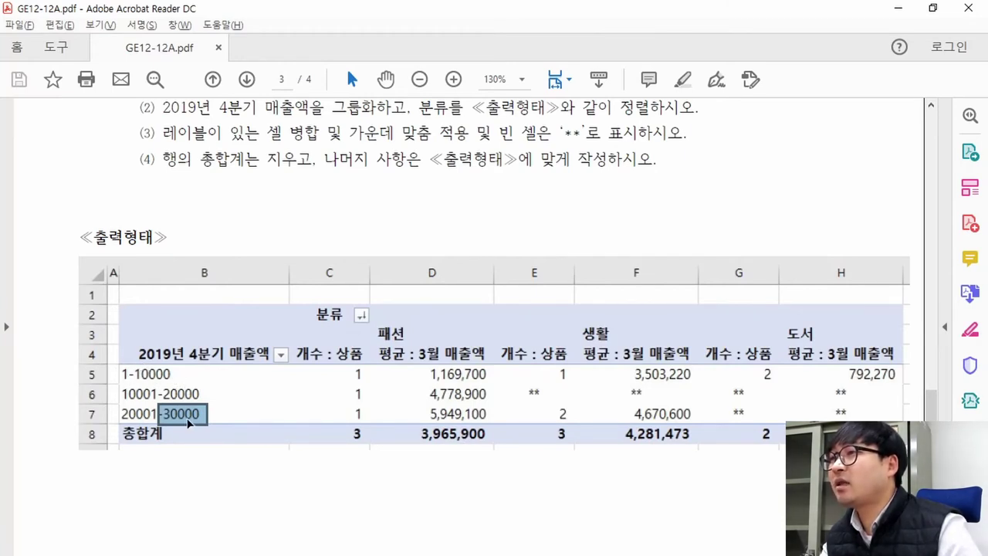
key(alt+Tab)
text(0)
click(316, 230)
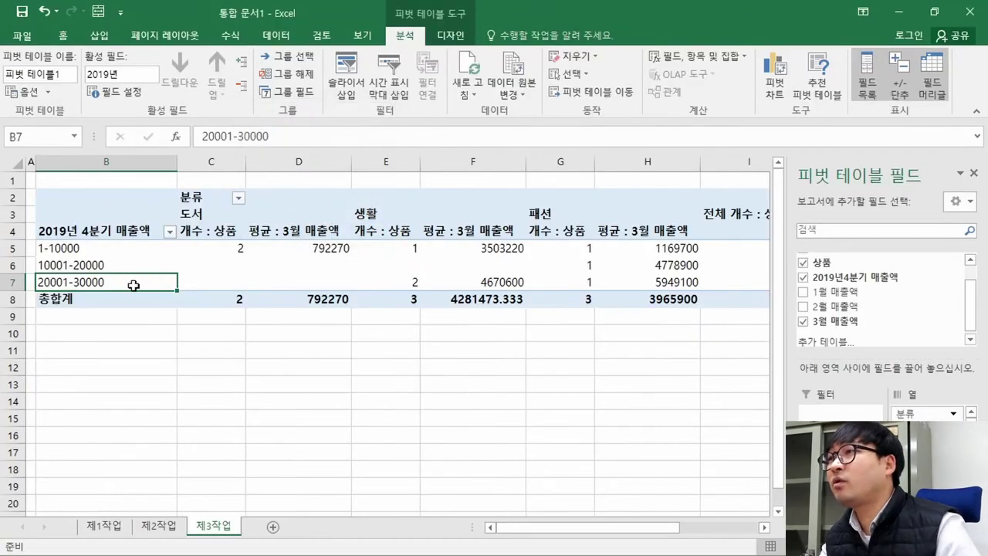
Compare the grouped row labels and values in Excel's pivot table with the output table in GE12-12A.pdf
key(alt+Tab)
key(alt+Tab)
key(alt+Tab)
key(alt+Tab)
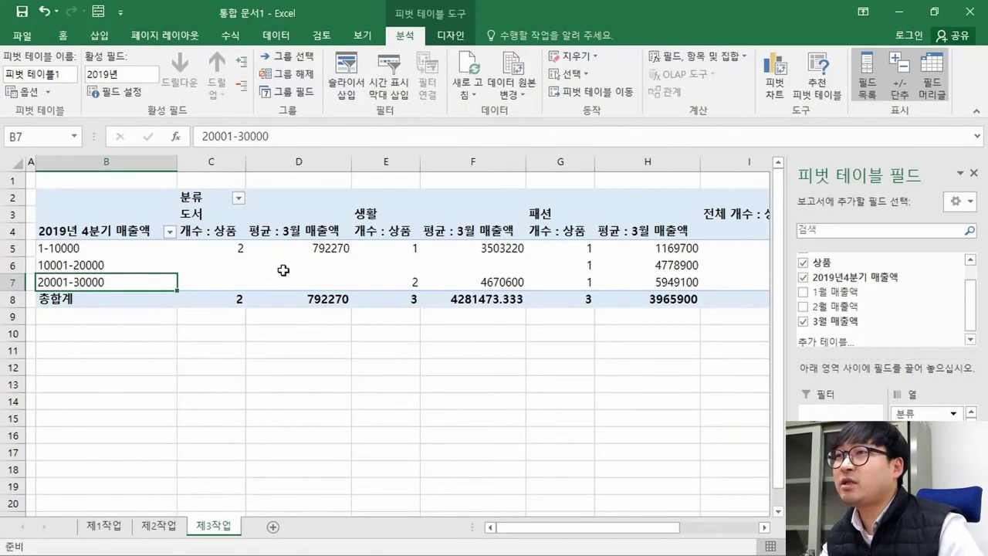
key(alt+Tab)
key(alt+Tab)
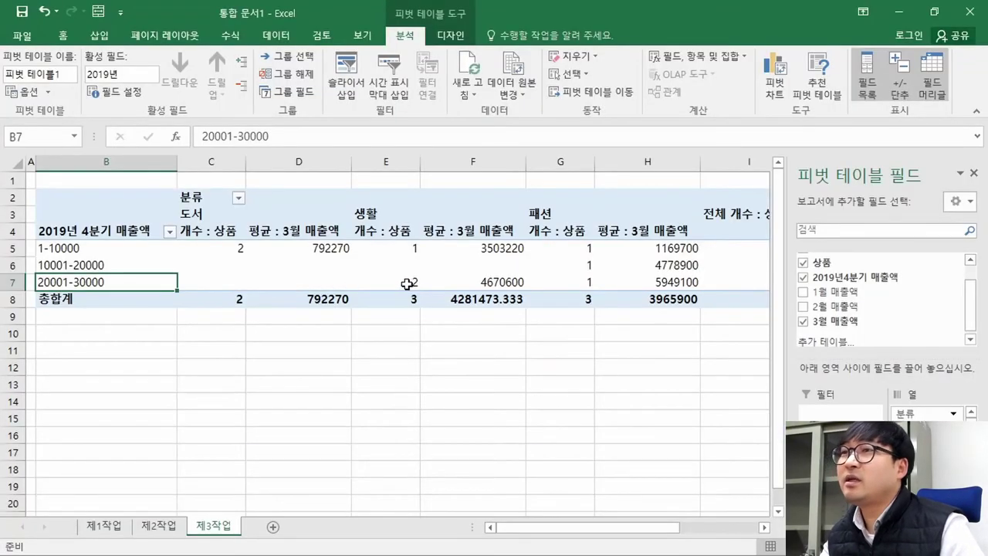
Switch to GE12-12A.pdf and read the second condition on sorting 분류, examining the sort mark beside the 분류 header
key(alt+Tab)
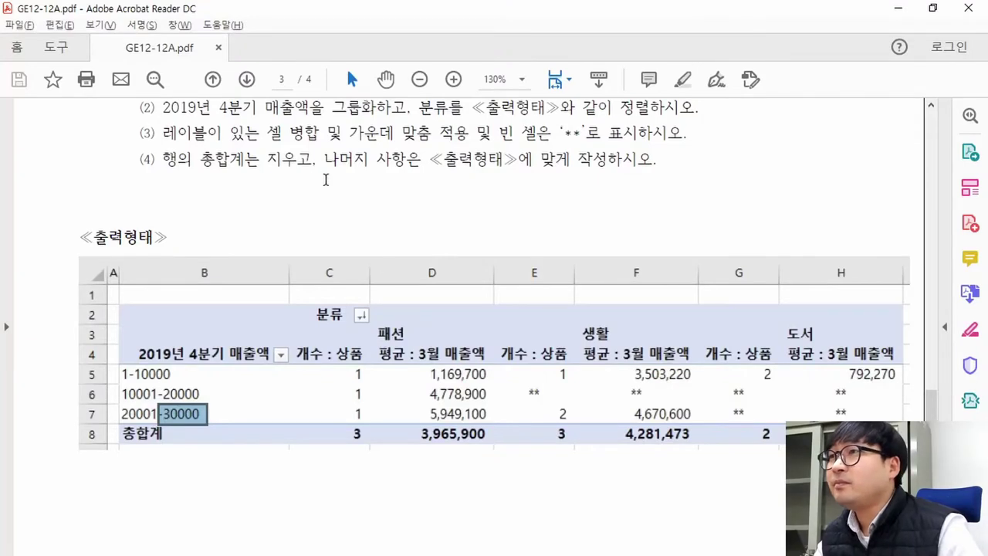
scroll(323, 179, up, 1)
drag(162, 143, 679, 146)
drag(309, 339, 386, 361)
key(alt+Tab)
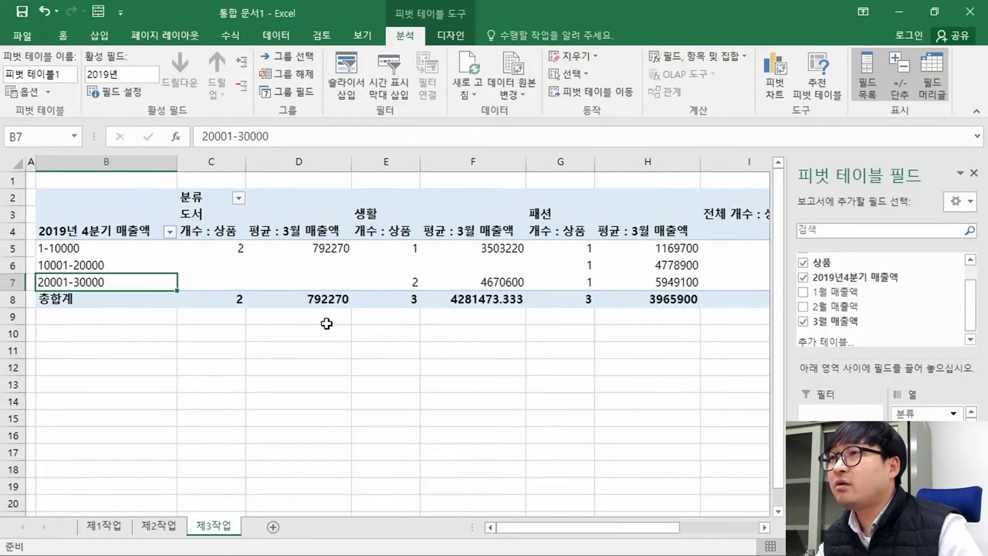
key(alt+Tab)
drag(340, 329, 382, 369)
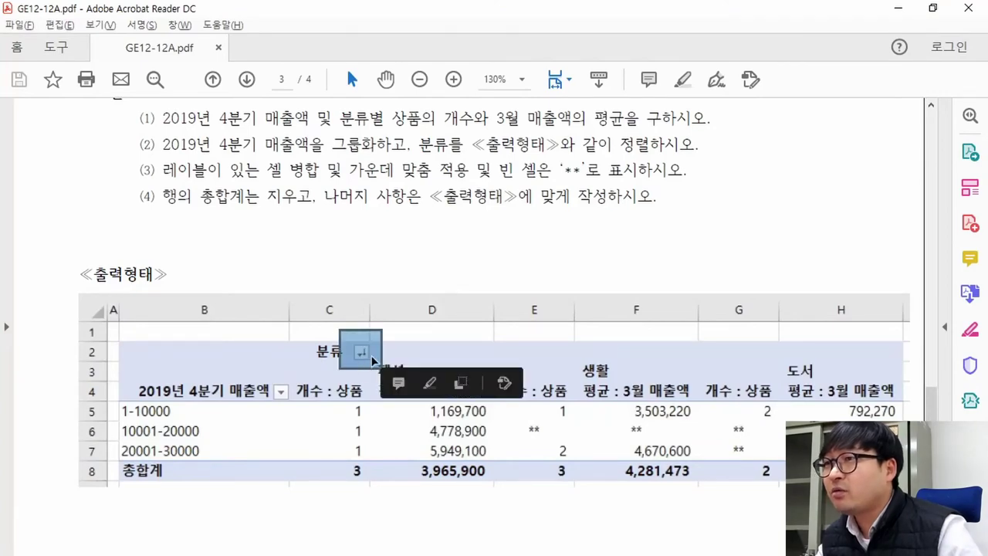
click(394, 340)
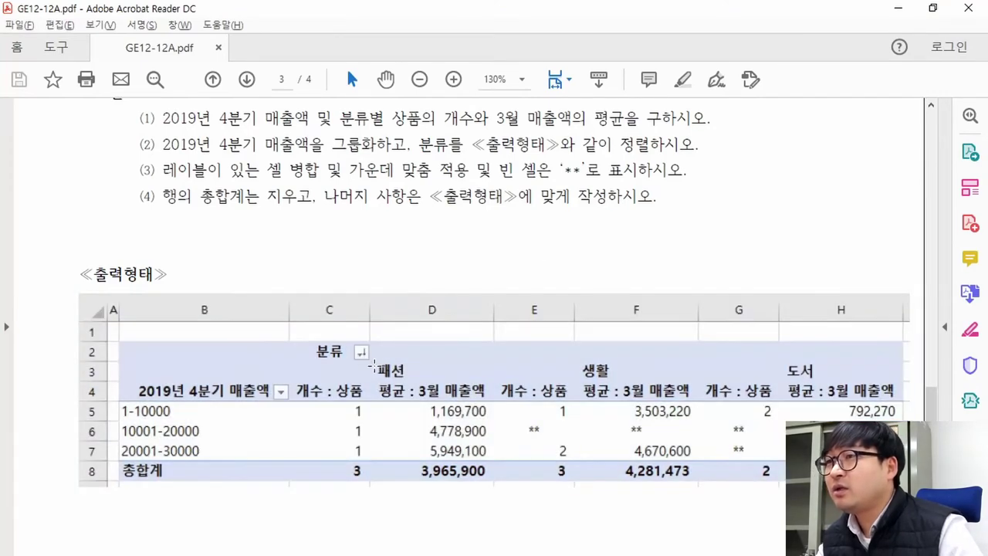
key(alt+Tab)
click(240, 200)
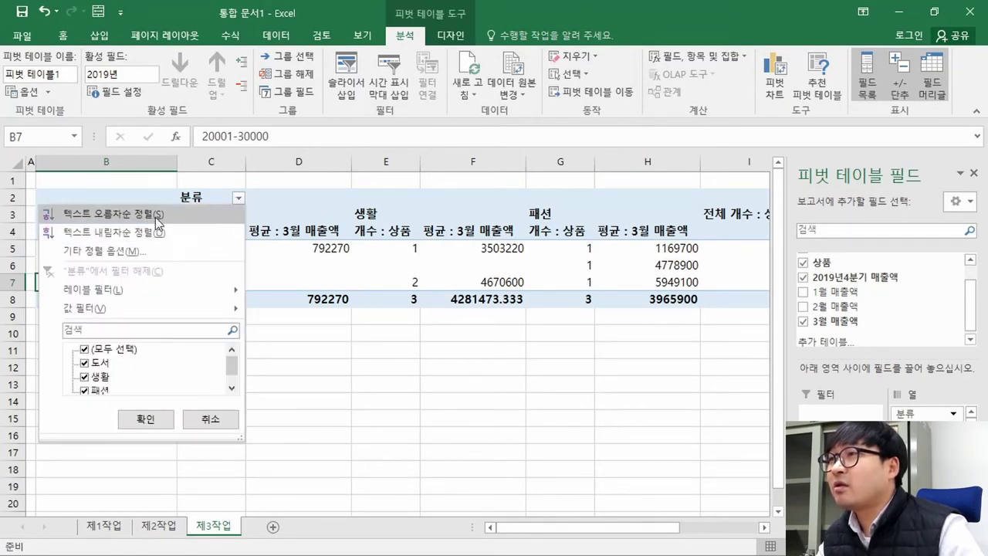
key(Escape)
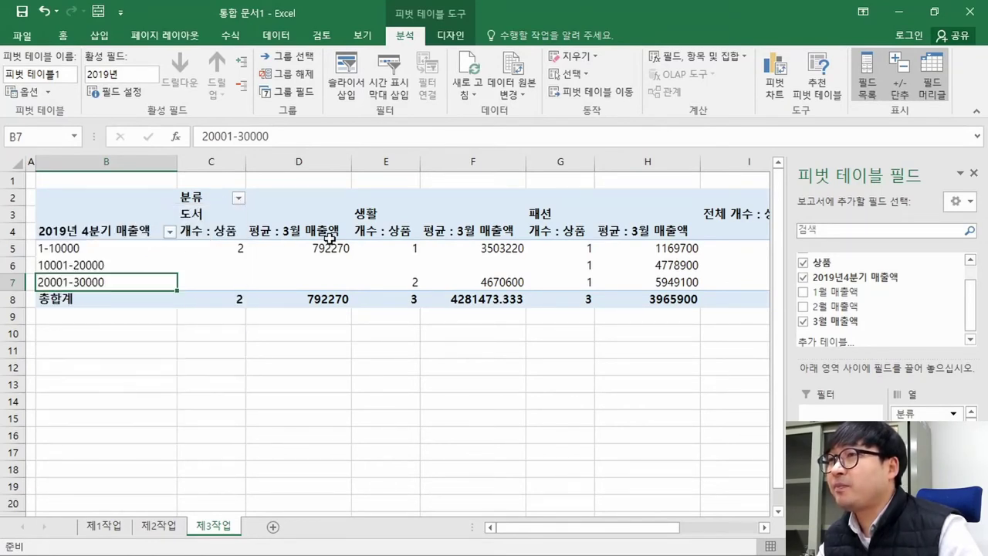
Compare the order of the 패션, 생활 and 도서 headings in the PDF's output table with the category headings in Excel's pivot table
key(alt+Tab)
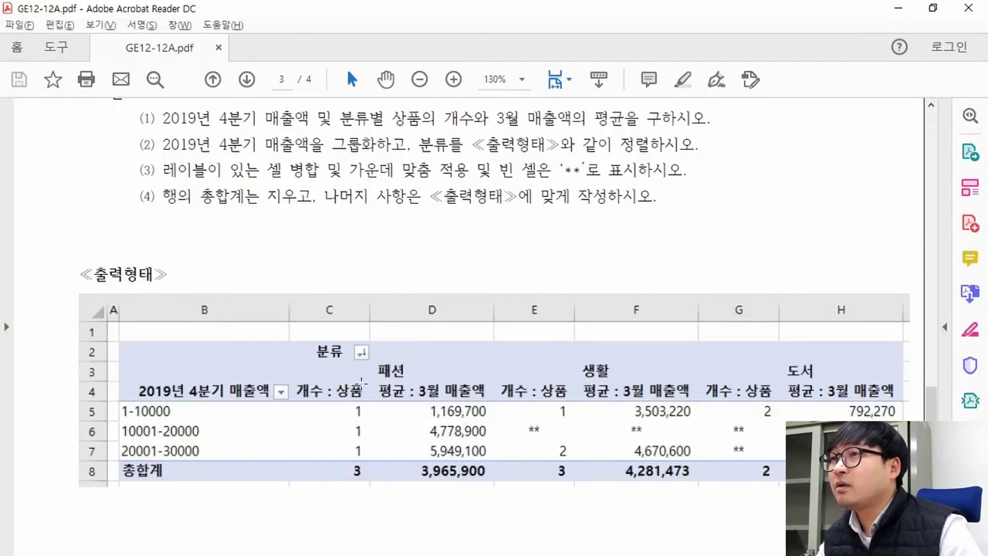
double_click(391, 370)
double_click(595, 371)
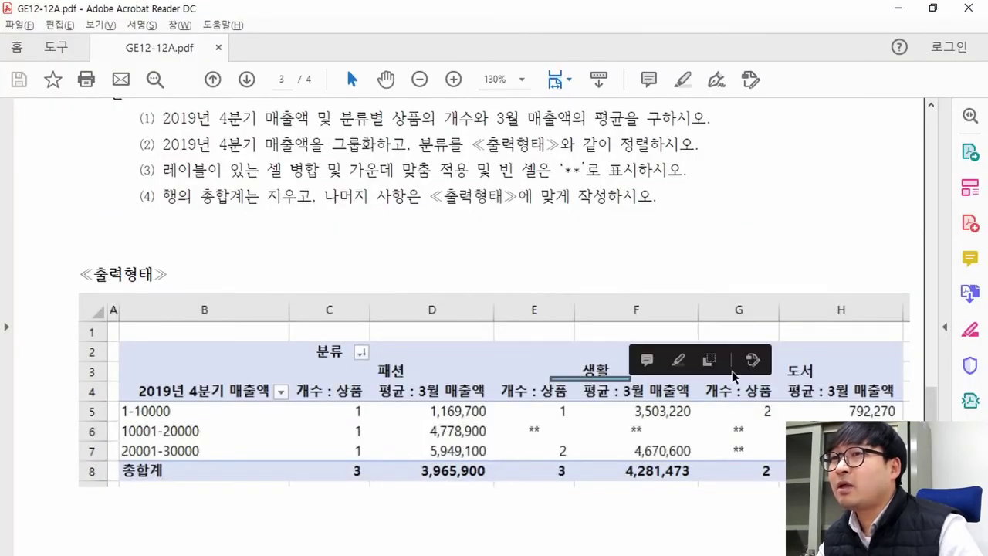
double_click(822, 372)
key(alt+Tab)
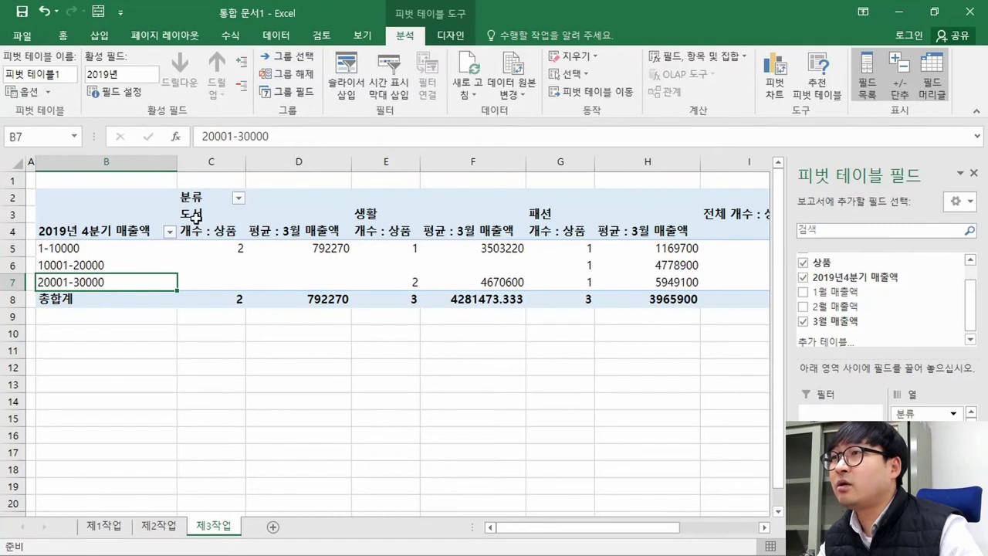
click(196, 216)
click(365, 213)
click(547, 223)
click(544, 215)
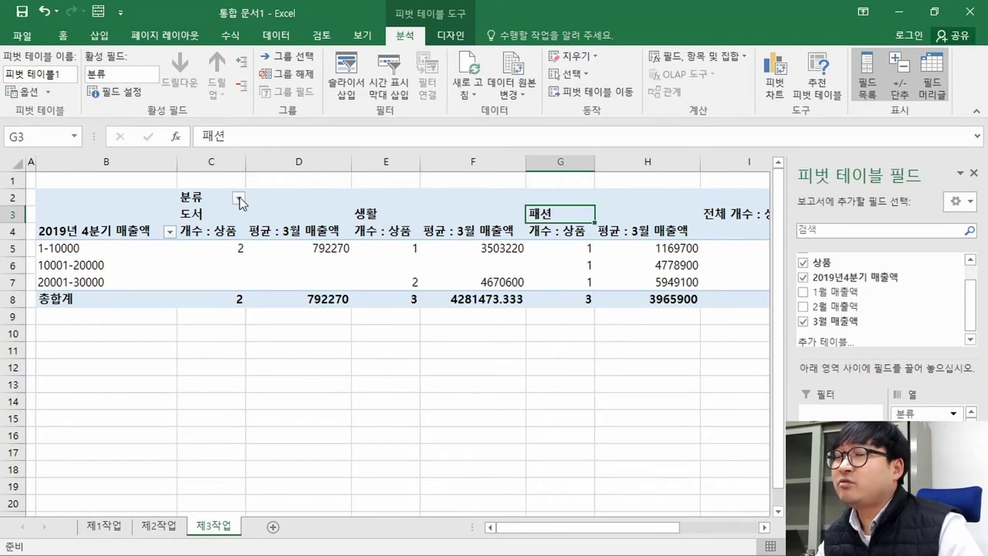
Return to GE12-12A.pdf and examine the 분류 headings from 도서 back to 패션 to determine the required sort direction
key(alt+Tab)
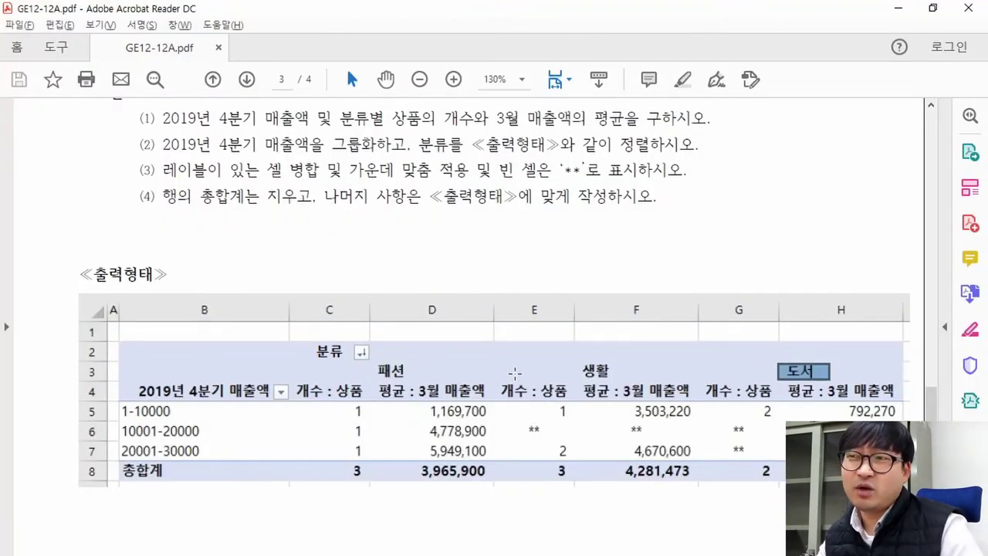
click(801, 372)
click(810, 374)
double_click(797, 362)
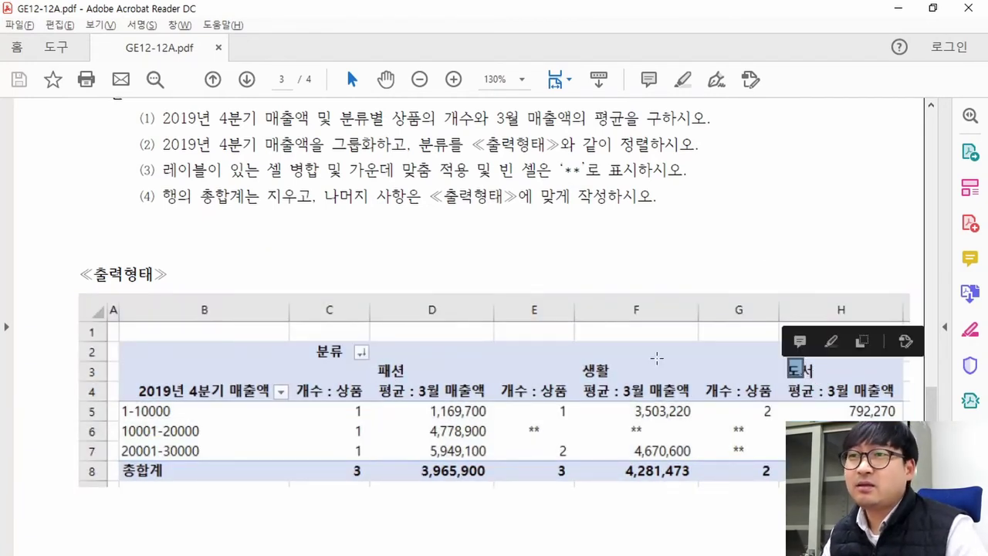
double_click(591, 370)
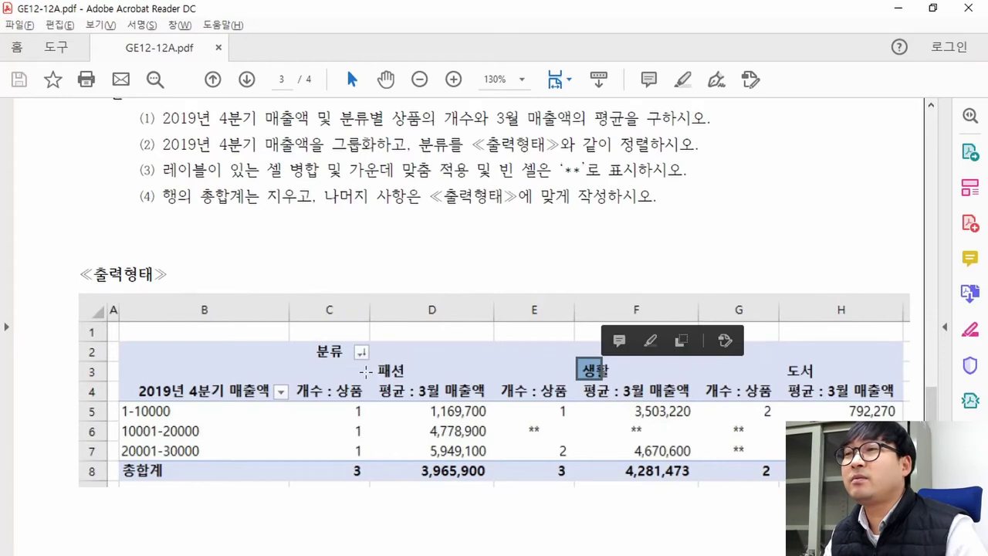
double_click(391, 370)
click(403, 377)
click(389, 372)
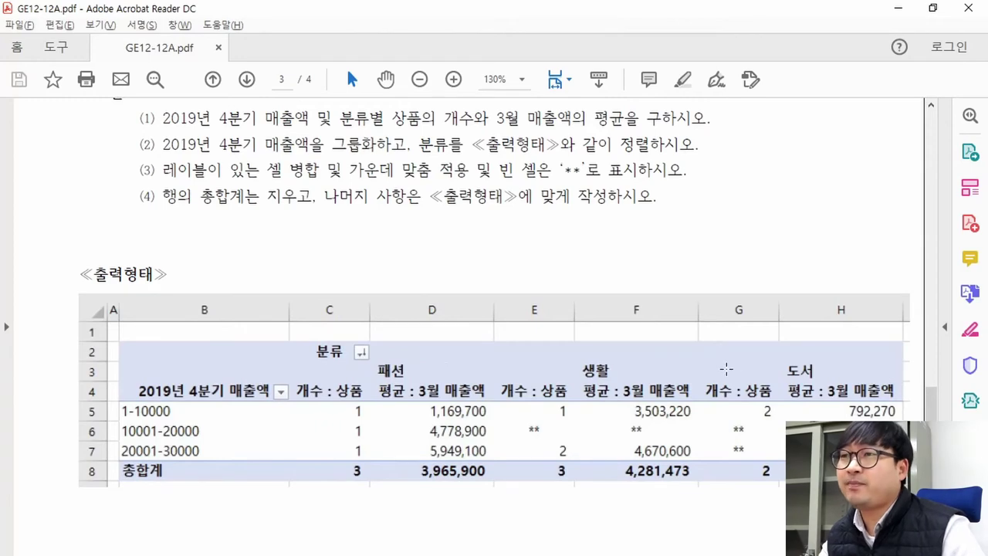
Try sorting the 분류 column labels in Excel in ascending text order and compare the result with the PDF
key(alt+Tab)
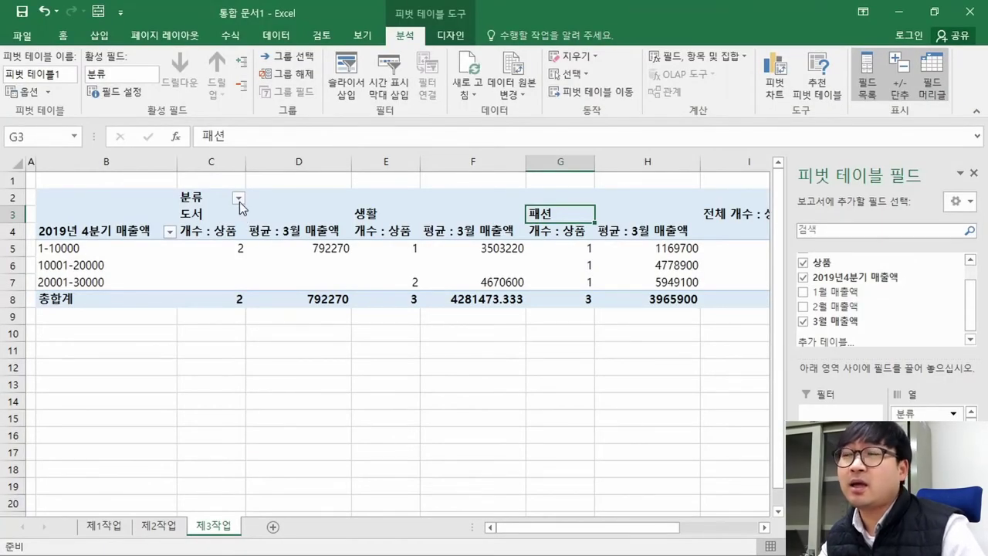
click(240, 202)
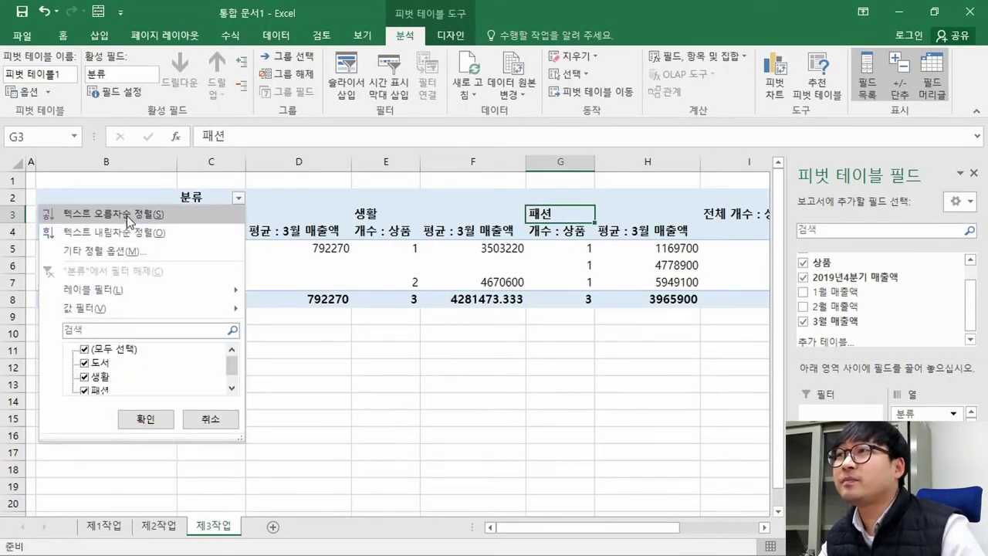
click(115, 214)
key(alt+Tab)
key(alt+Tab)
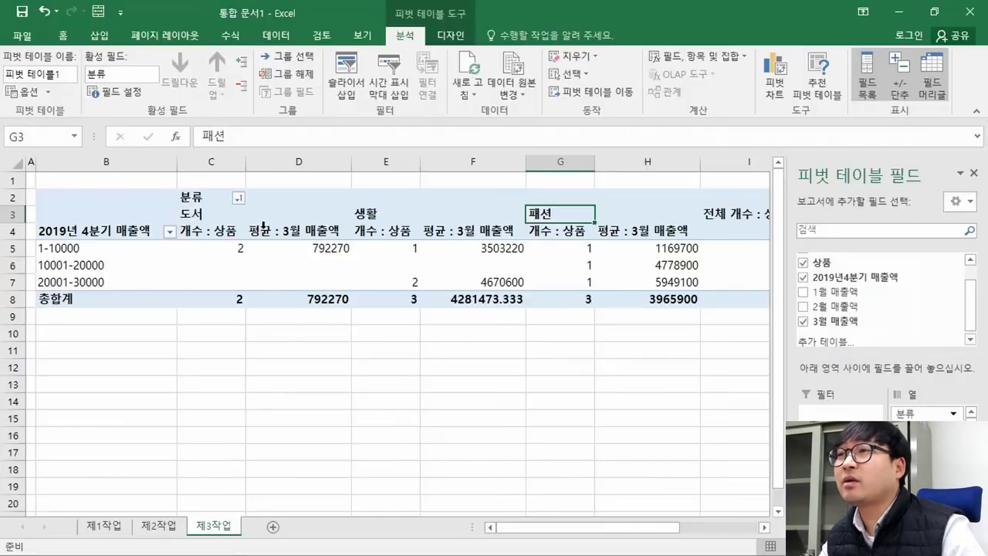
Sort the 분류 column labels in descending text order and check the order of the three category headings
click(240, 200)
click(115, 232)
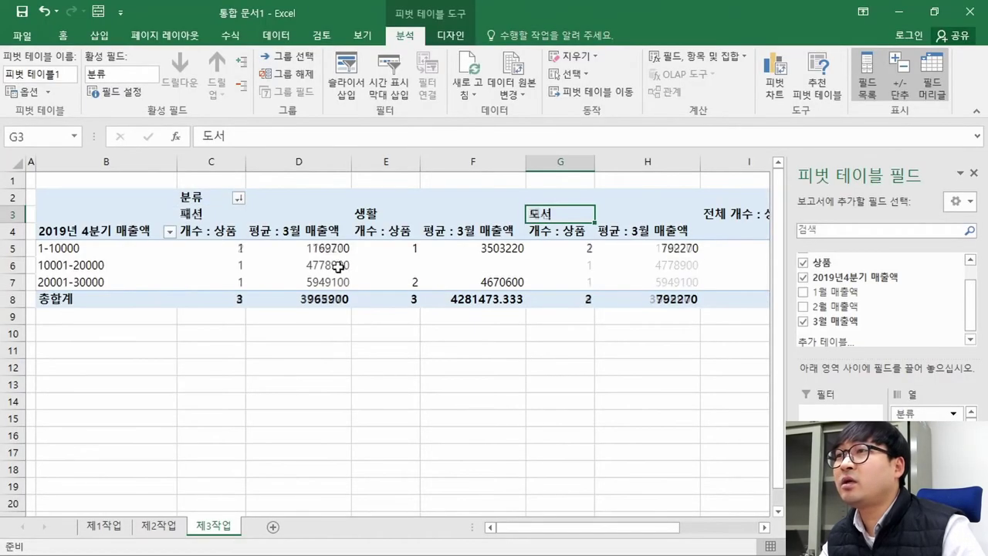
click(207, 215)
click(363, 205)
click(551, 206)
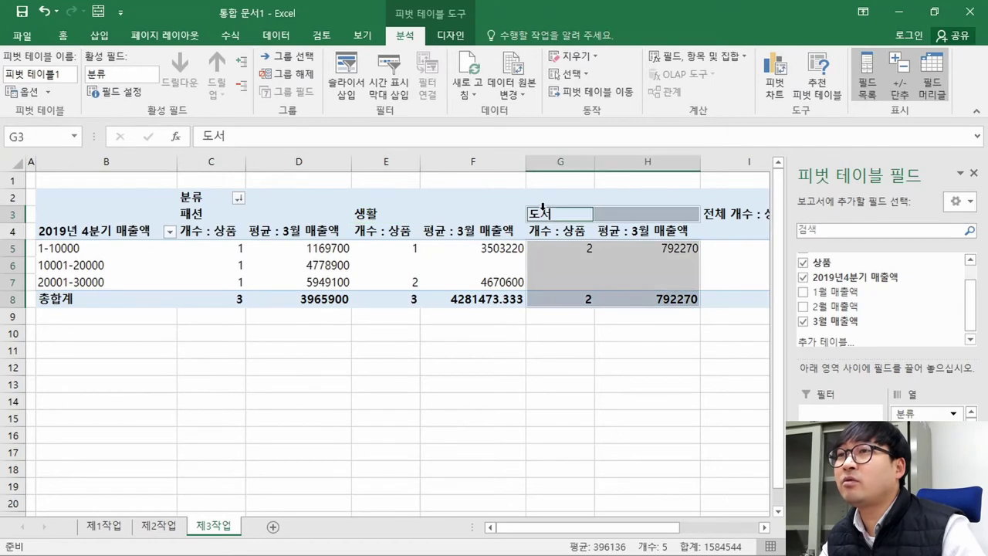
Switch to GE12-12A.pdf and examine the sort indicator beside the 분류 heading in the output table
key(alt+Tab)
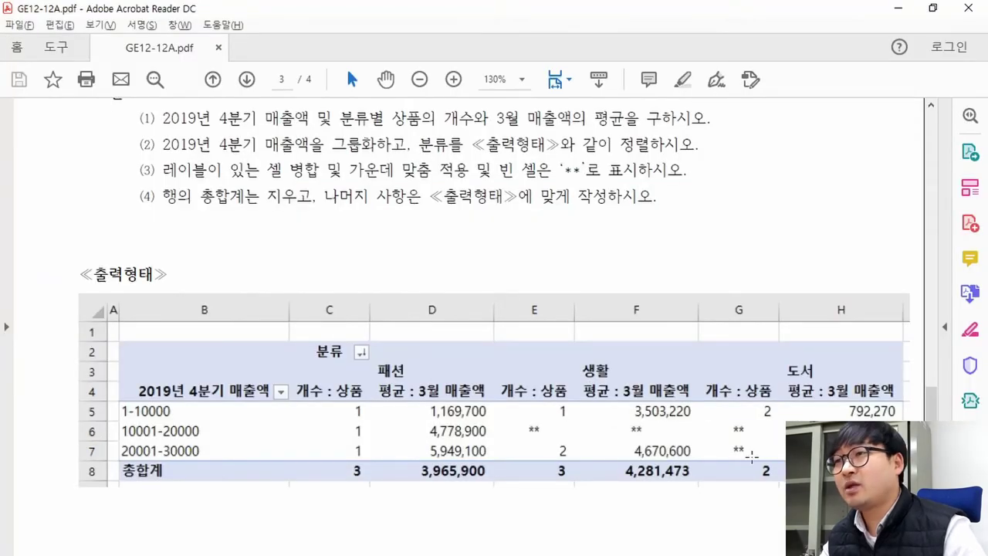
click(373, 355)
click(367, 350)
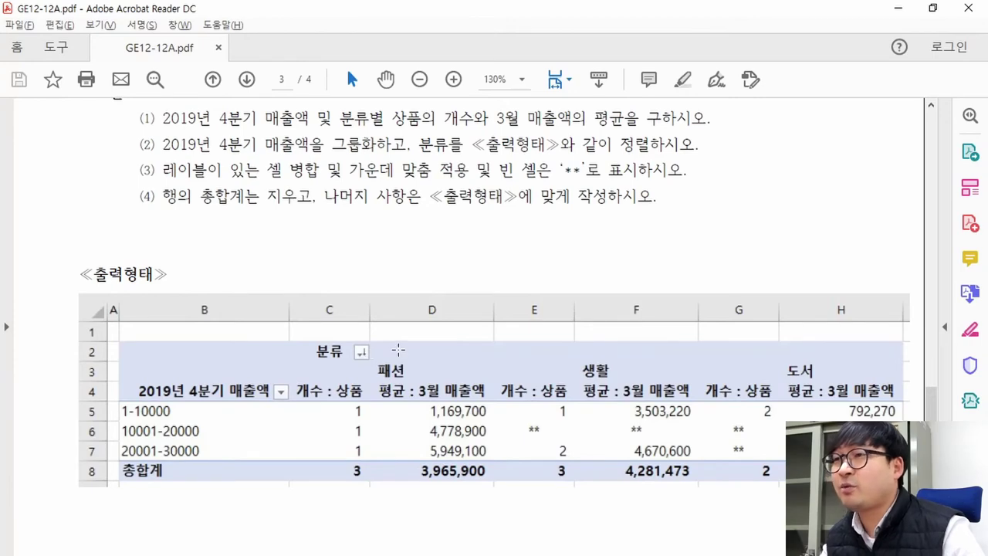
Return to Excel and try sorting the 분류 column labels in ascending text order
key(alt+Tab)
click(240, 200)
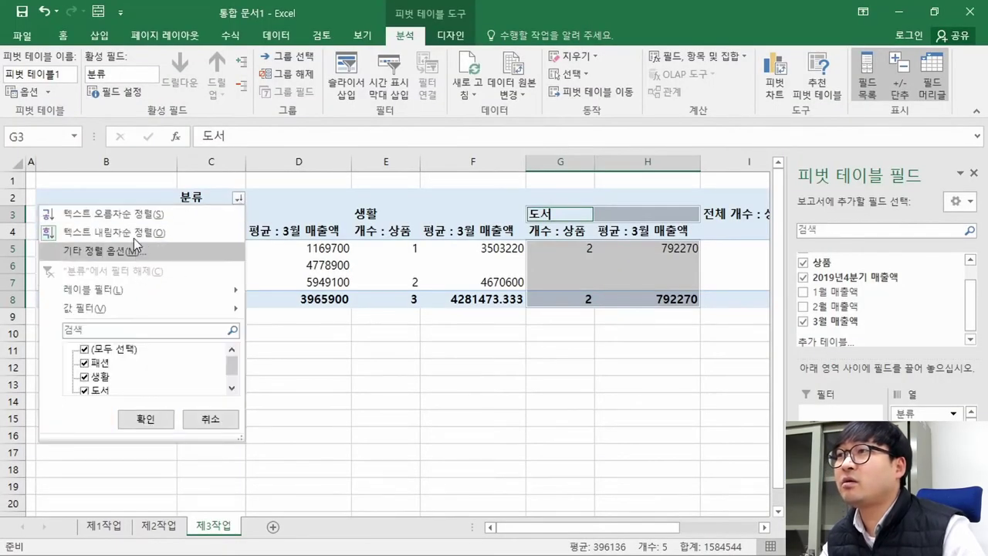
click(136, 229)
click(240, 200)
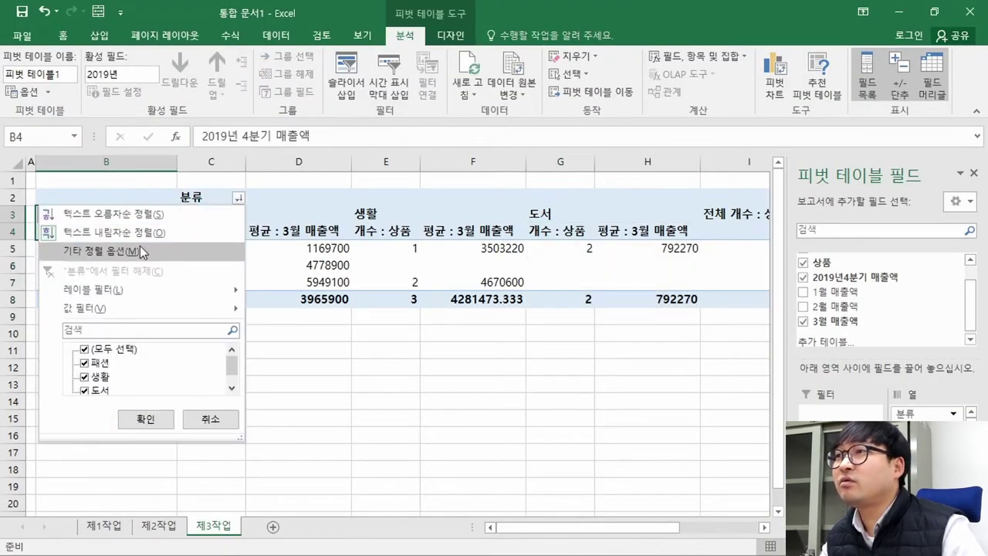
click(136, 224)
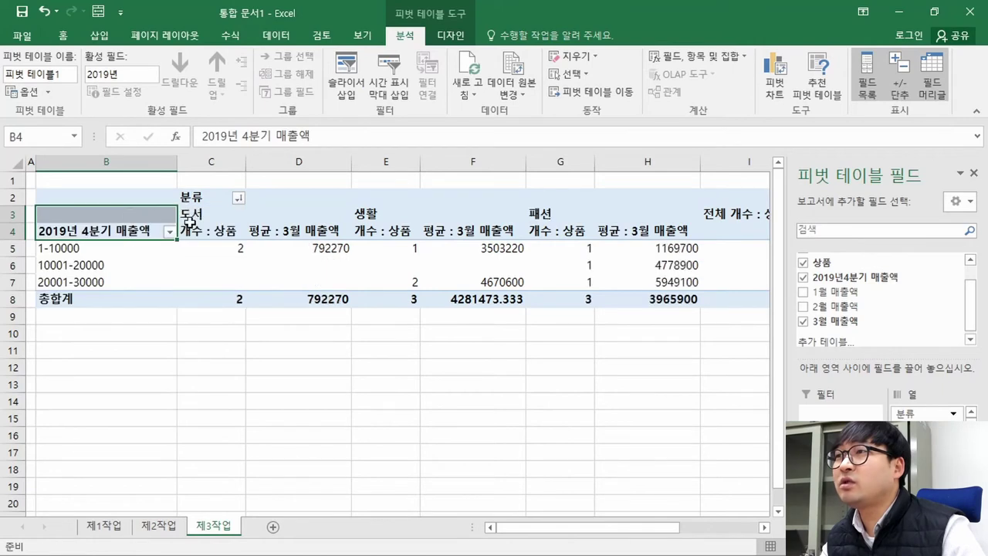
Sort the 분류 column labels in descending text order
click(238, 199)
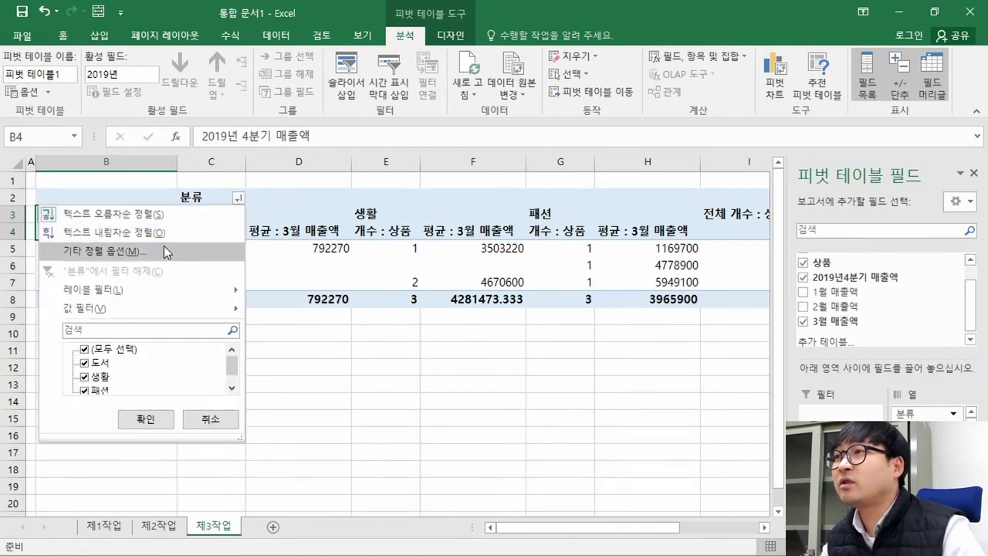
click(136, 225)
click(220, 220)
Switch to GE12-12A.pdf and read conditions (2) and (3) on sorting, merged label cells and empty cells
key(alt+Tab)
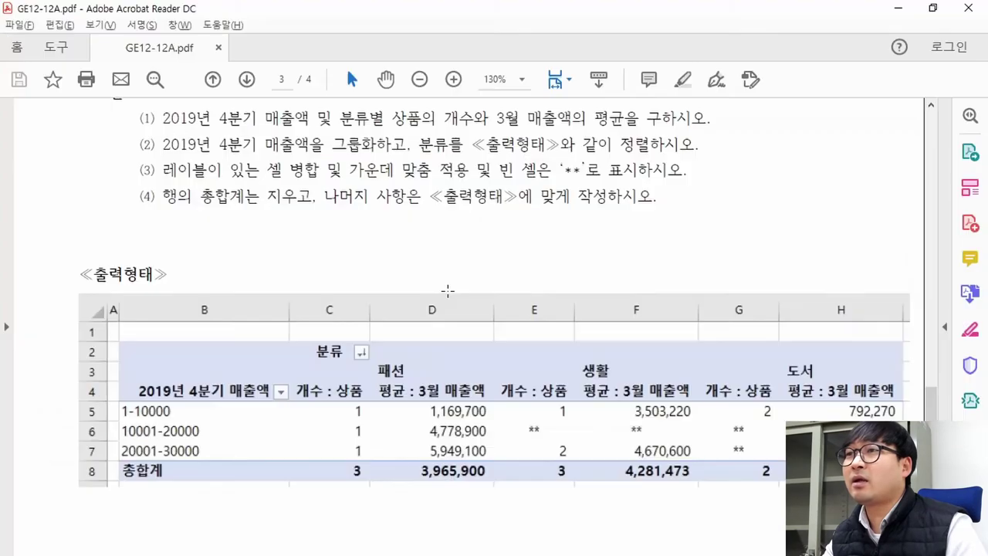
drag(456, 125, 642, 150)
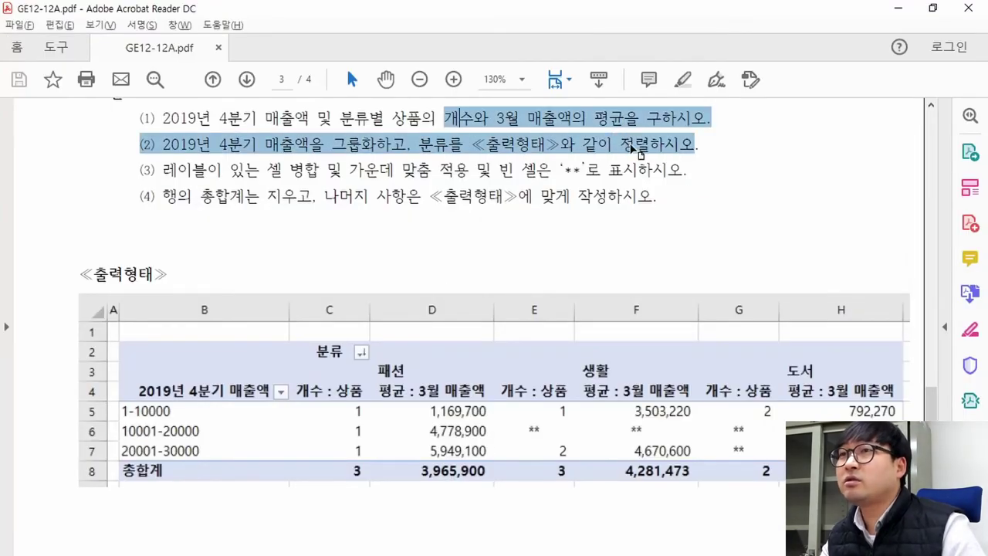
click(229, 182)
drag(174, 169, 662, 173)
Switch back to Excel, open the pivot table options for the table and move the dialog clear of the row labels
key(alt+Tab)
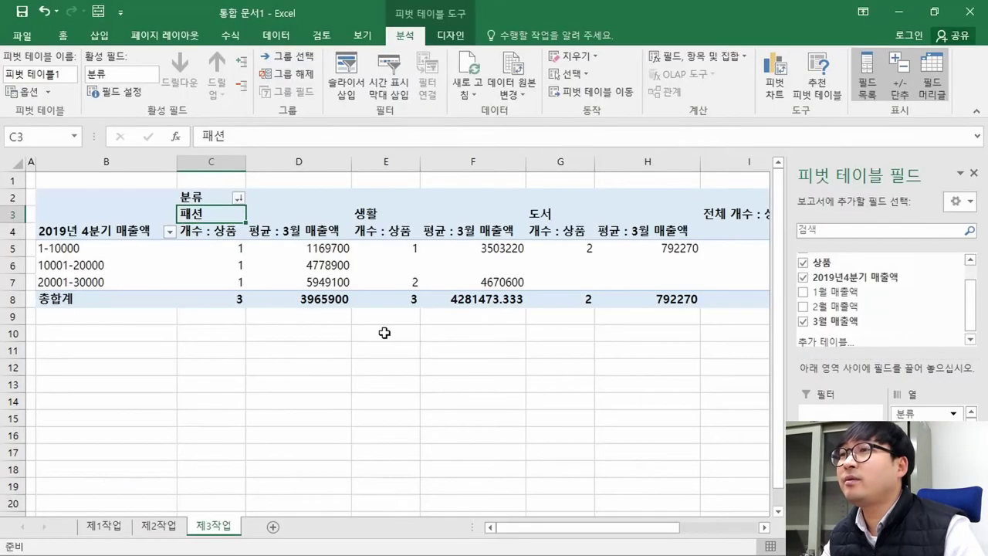
right_click(218, 230)
right_click(431, 235)
right_click(303, 256)
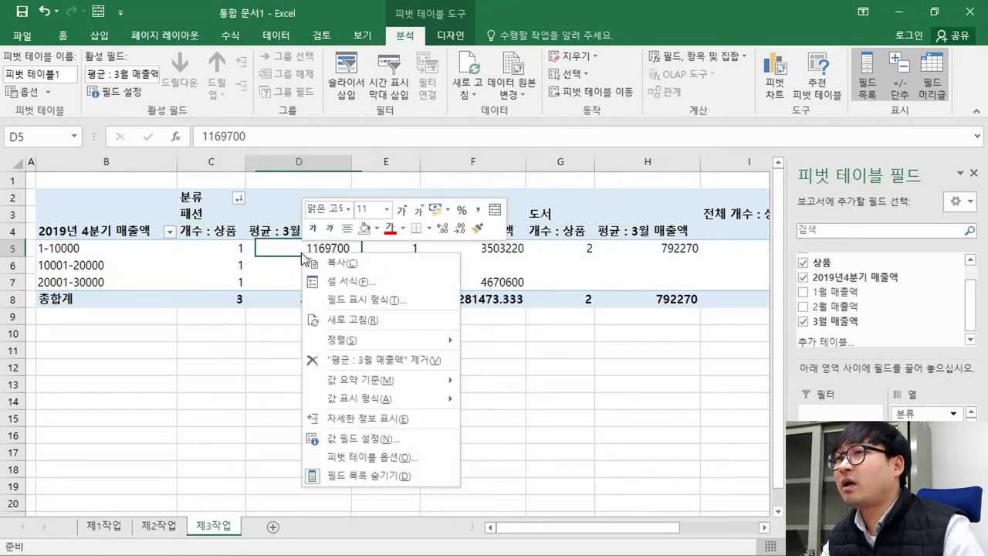
right_click(128, 246)
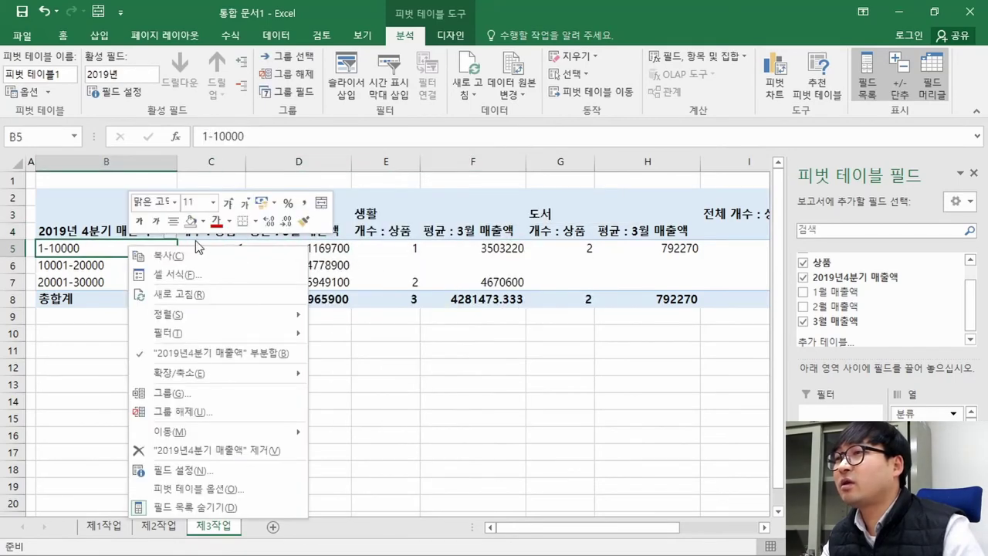
click(230, 490)
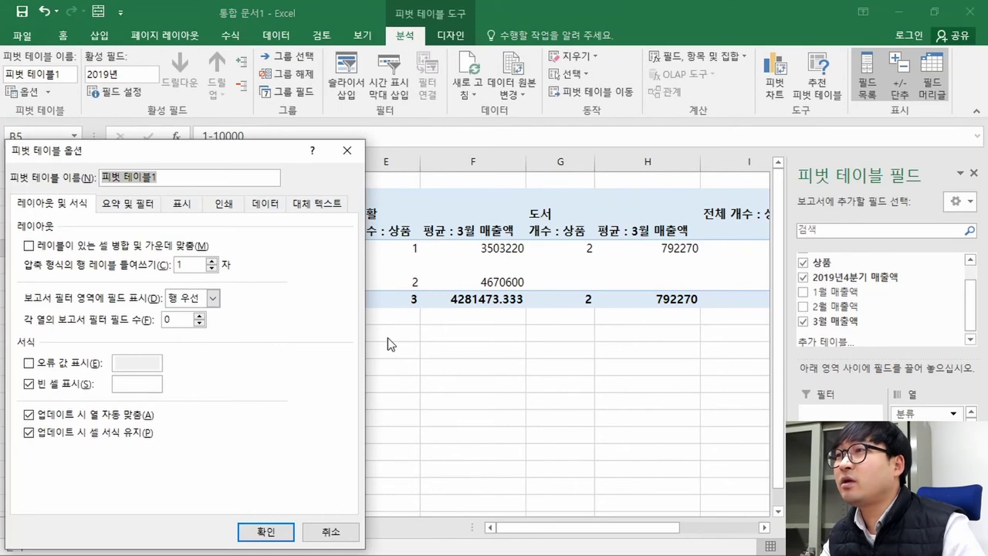
drag(247, 160, 611, 116)
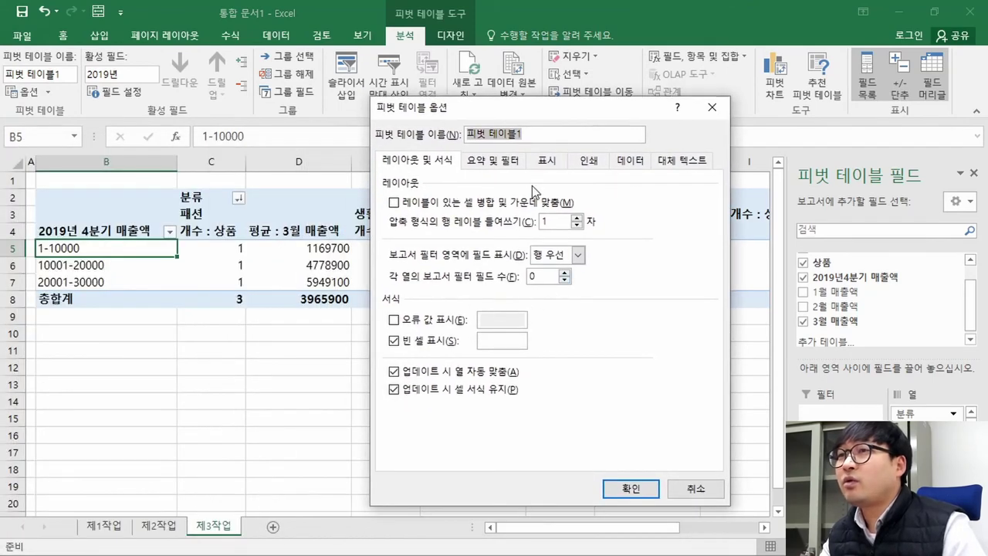
Check the label wording of condition (3) in the PDF, then enable merging and centering cells with labels in Excel's pivot table options
key(alt+Tab)
click(257, 169)
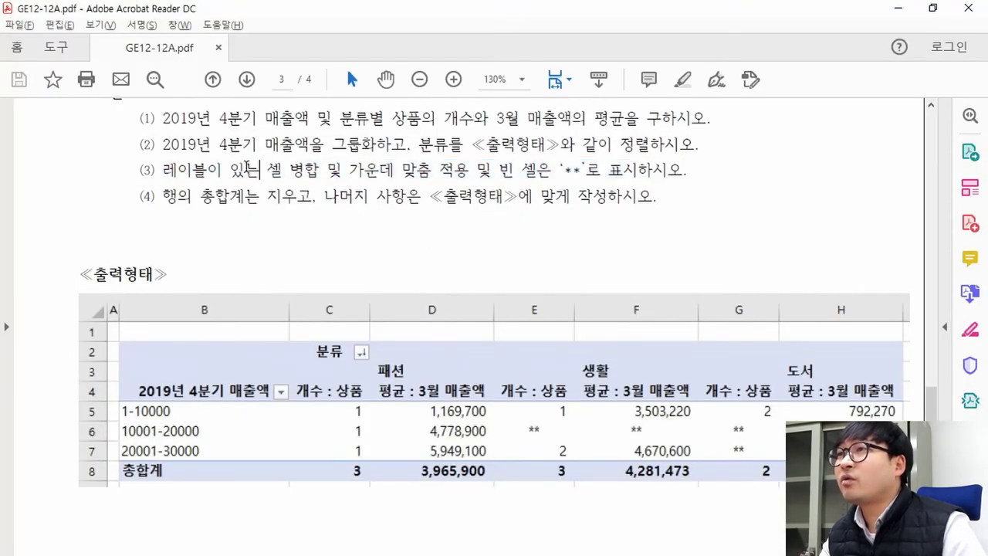
drag(168, 170, 430, 168)
key(alt+Tab)
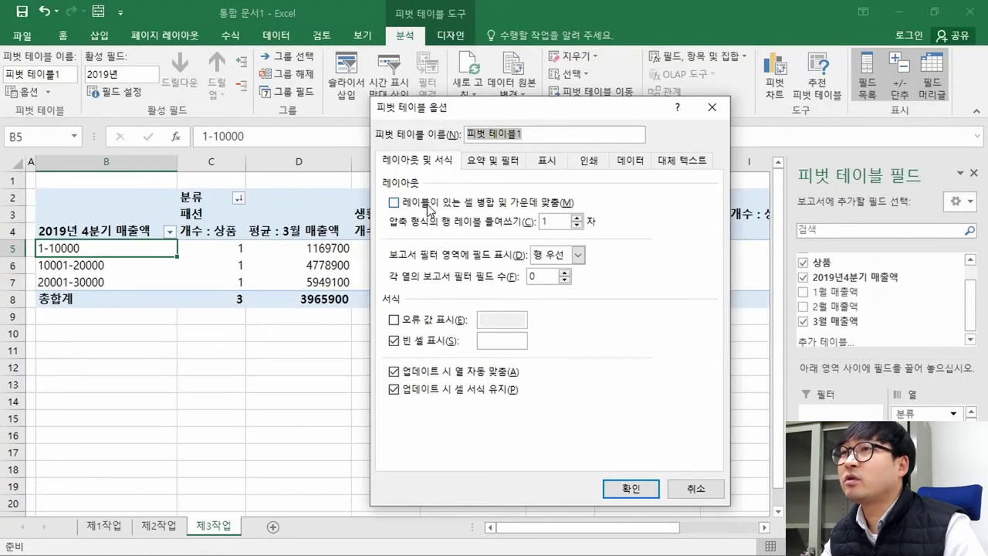
click(434, 205)
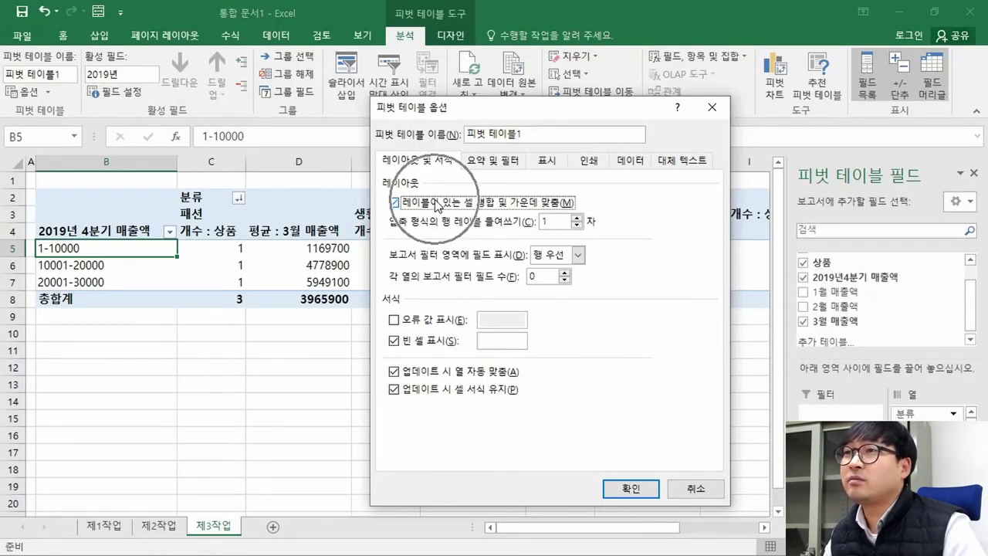
Check the PDF's empty-cell rule and set the pivot table's empty cells to show ** in Excel
key(alt+Tab)
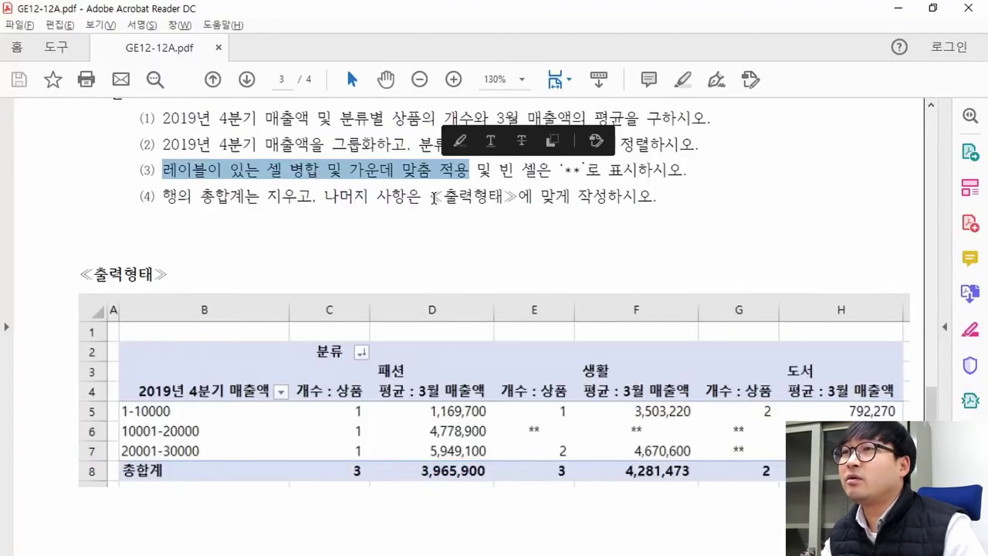
drag(500, 170, 586, 176)
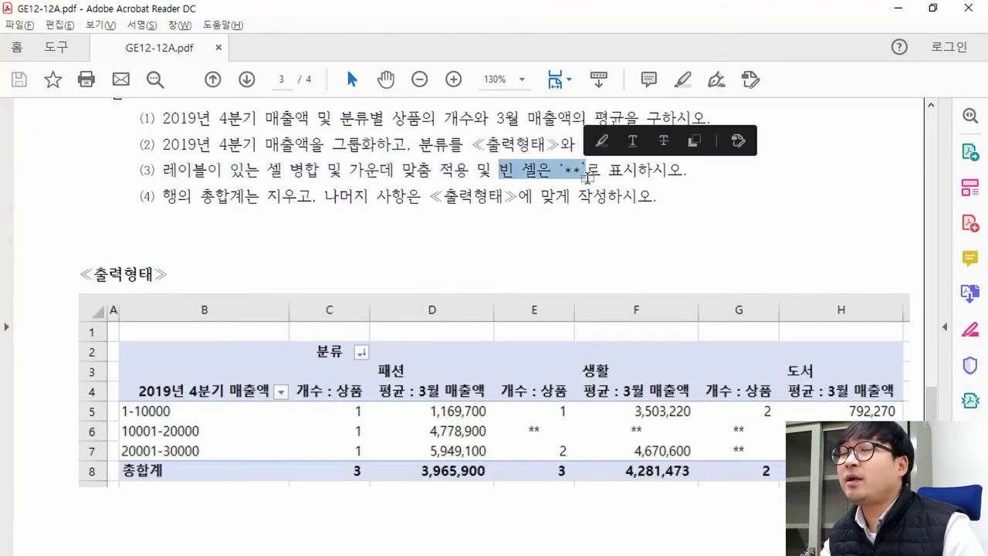
key(alt+Tab)
click(505, 341)
text(**)
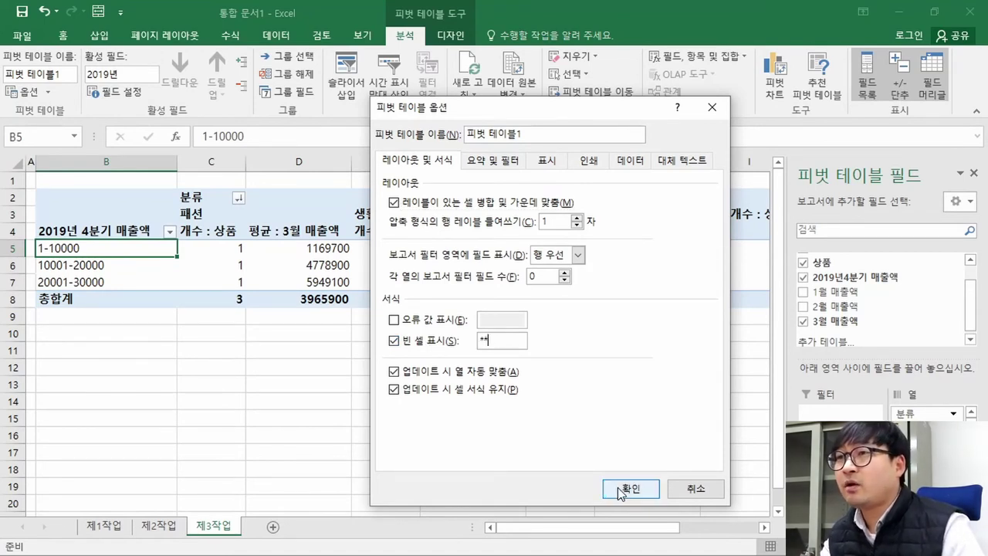
Switch to GE12-12A.pdf and read condition (4) on grand totals and the remaining layout
key(alt+Tab)
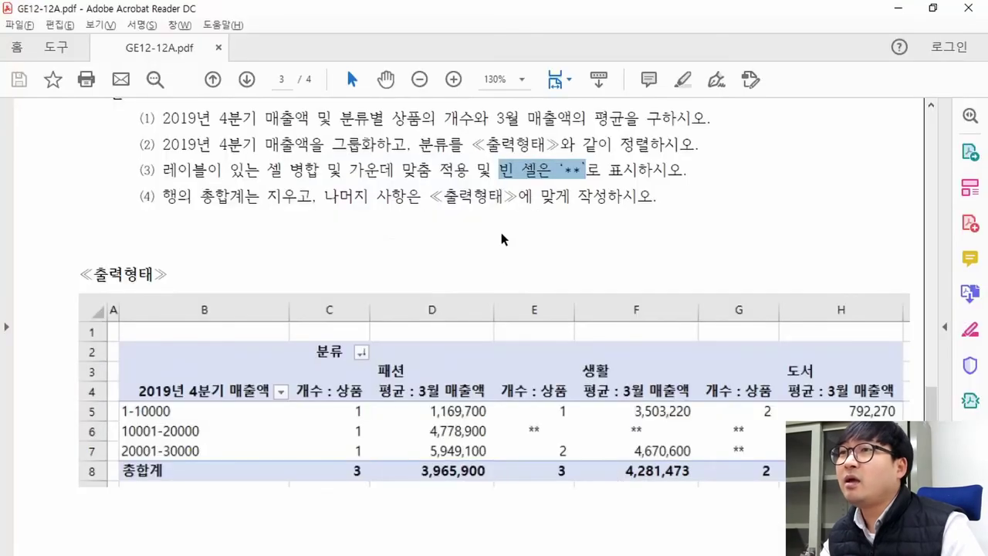
drag(164, 195, 420, 196)
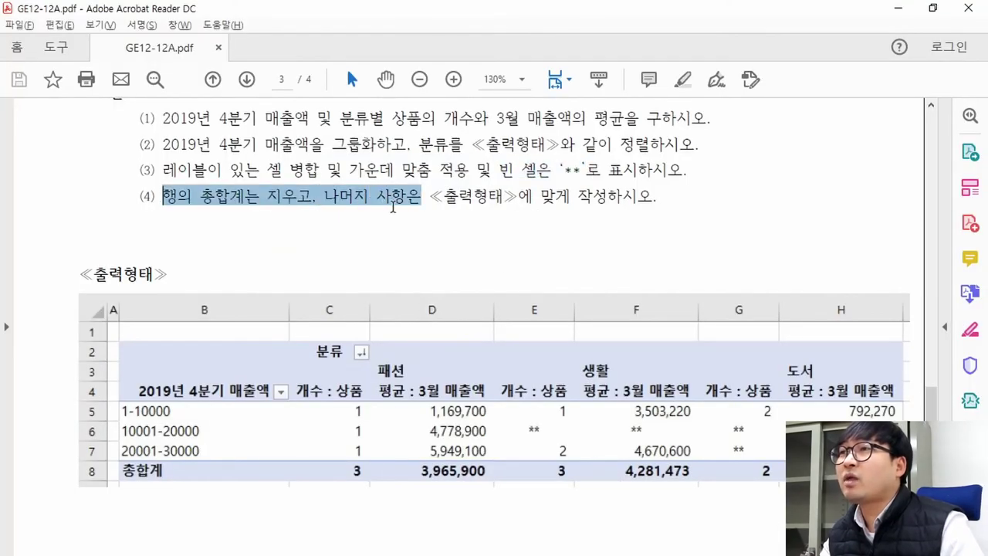
key(alt+Tab)
key(alt+Tab)
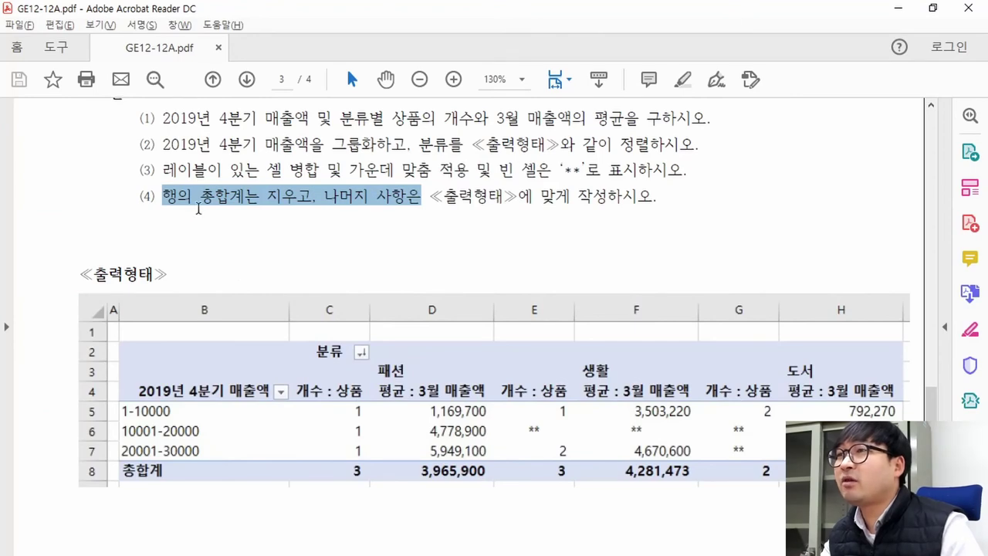
Return to Excel, turn off row grand totals in the pivot table options and apply the settings
key(alt+Tab)
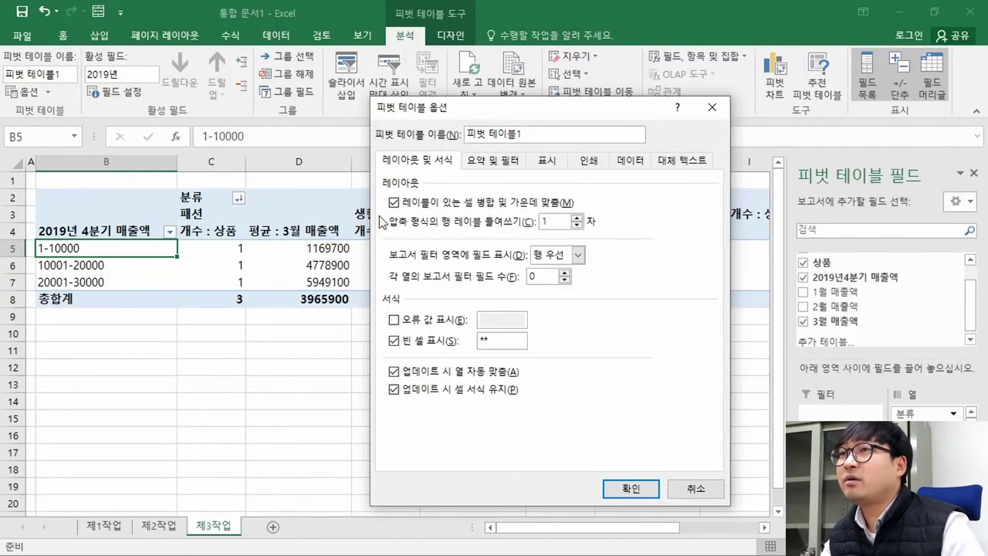
click(490, 162)
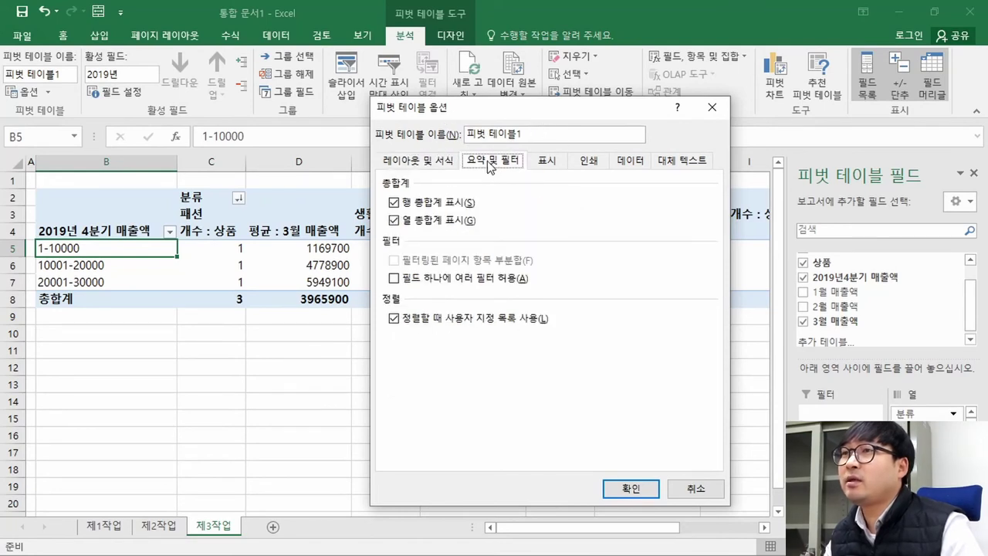
click(423, 204)
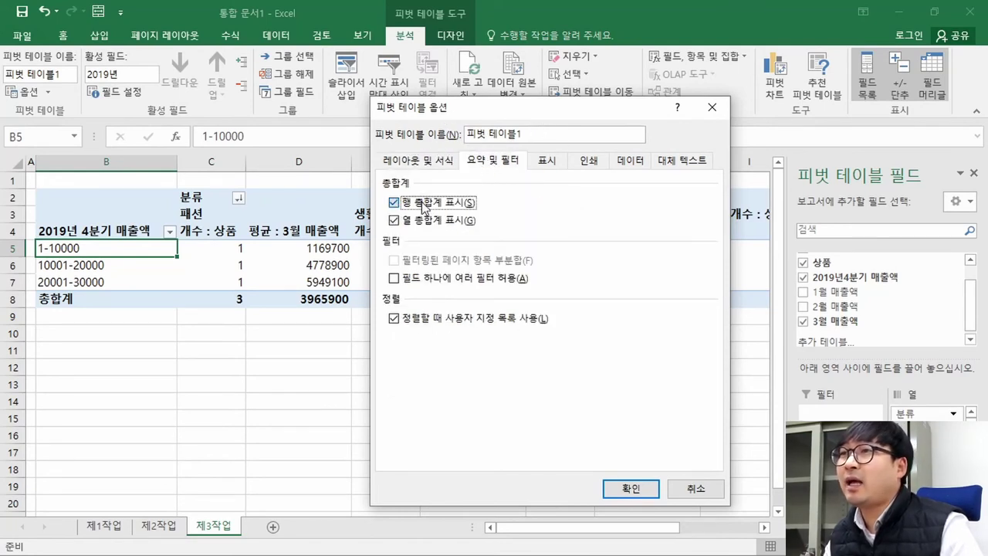
key(alt+Tab)
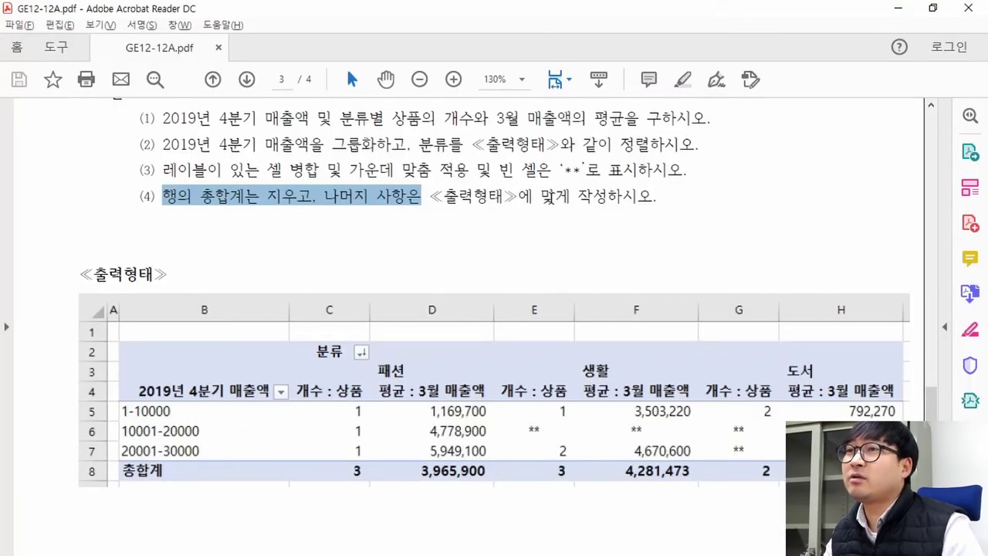
key(alt+Tab)
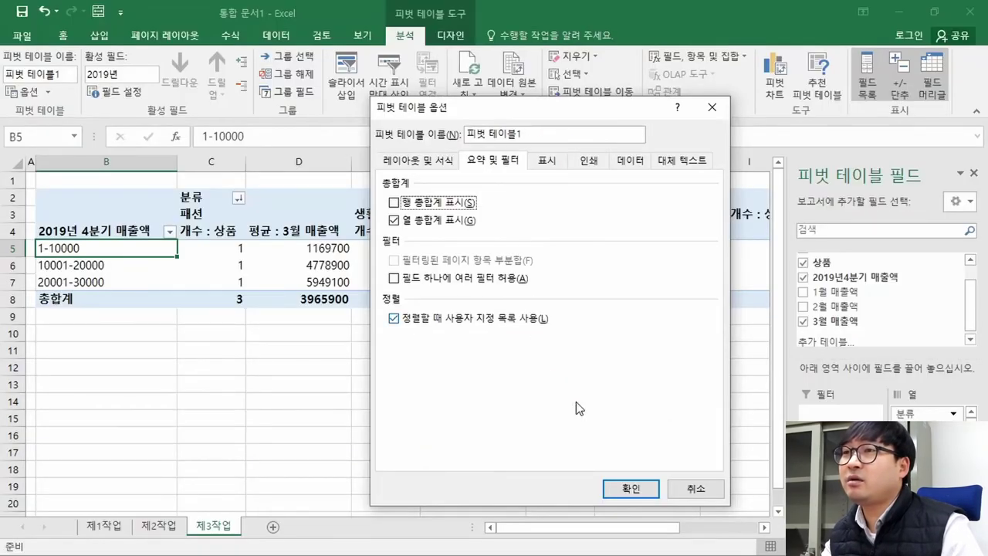
click(622, 489)
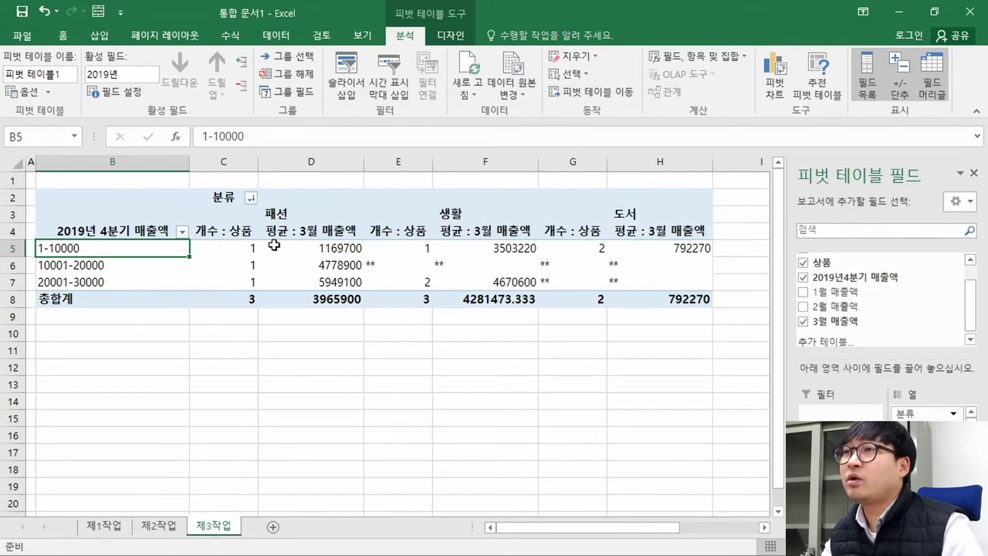
Compare the pivot table's headings, ** cells and number formatting in Excel with the 출력형태 table in GE12-12A.pdf
key(alt+Tab)
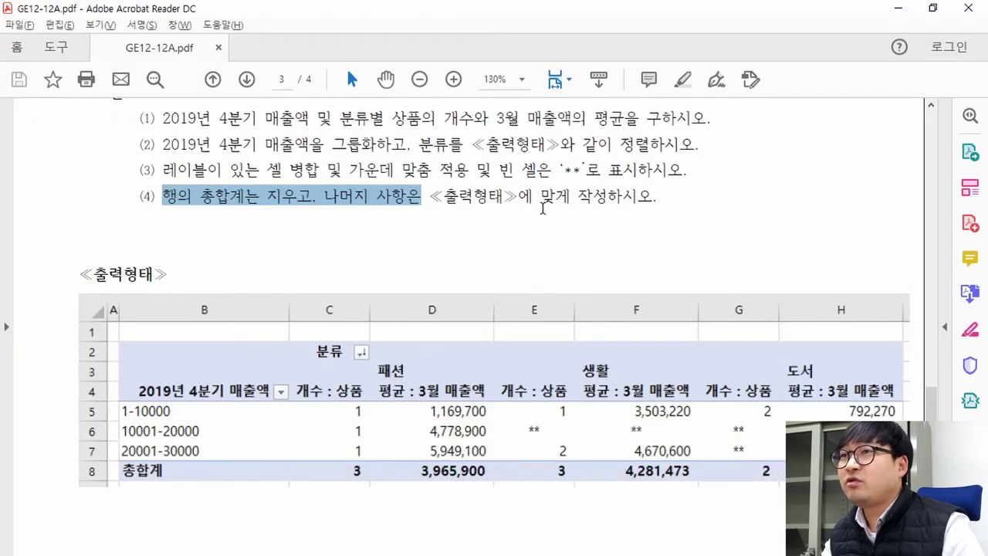
scroll(574, 279, down, 1)
key(alt+Tab)
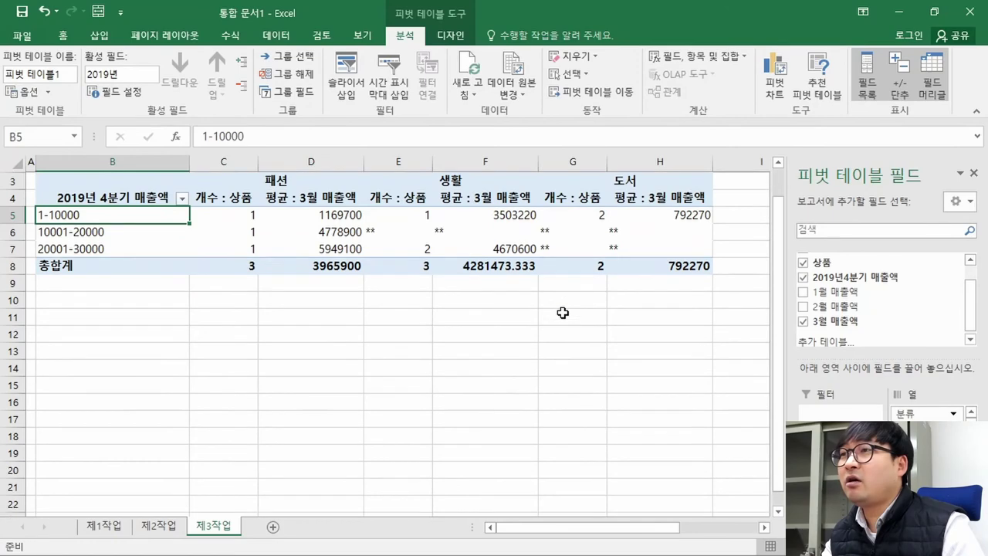
key(alt+Tab)
scroll(316, 338, down, 4)
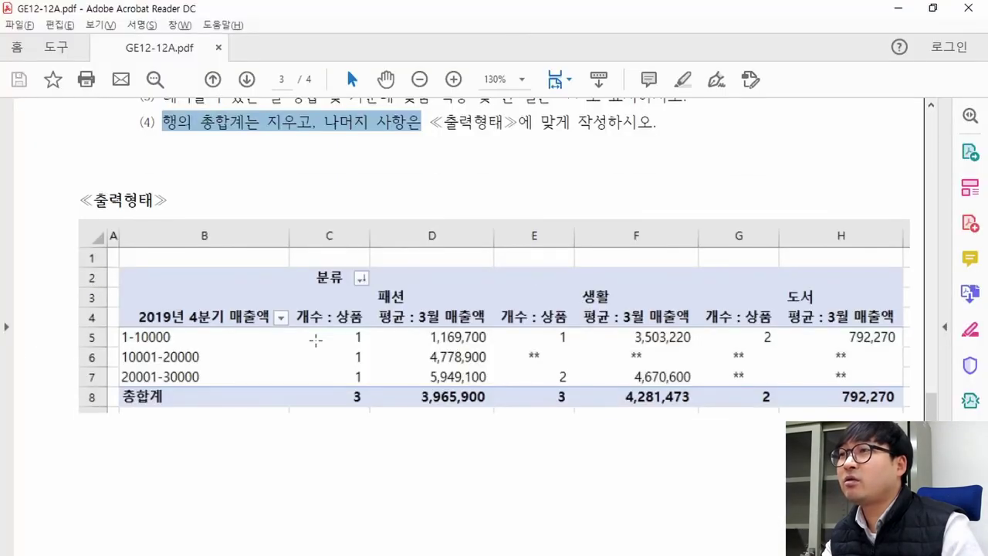
scroll(286, 348, up, 2)
key(alt+Tab)
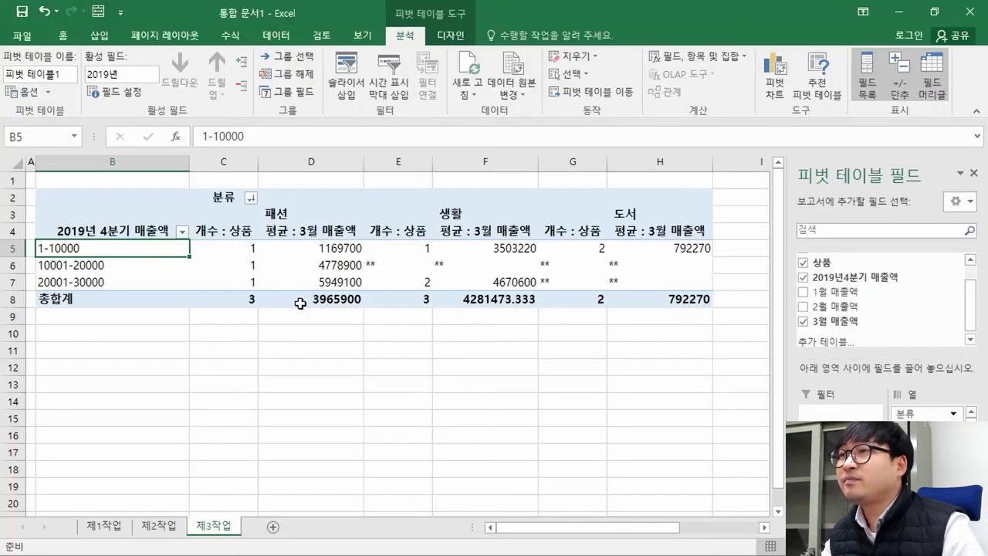
click(229, 198)
key(alt+Tab)
key(alt+Tab)
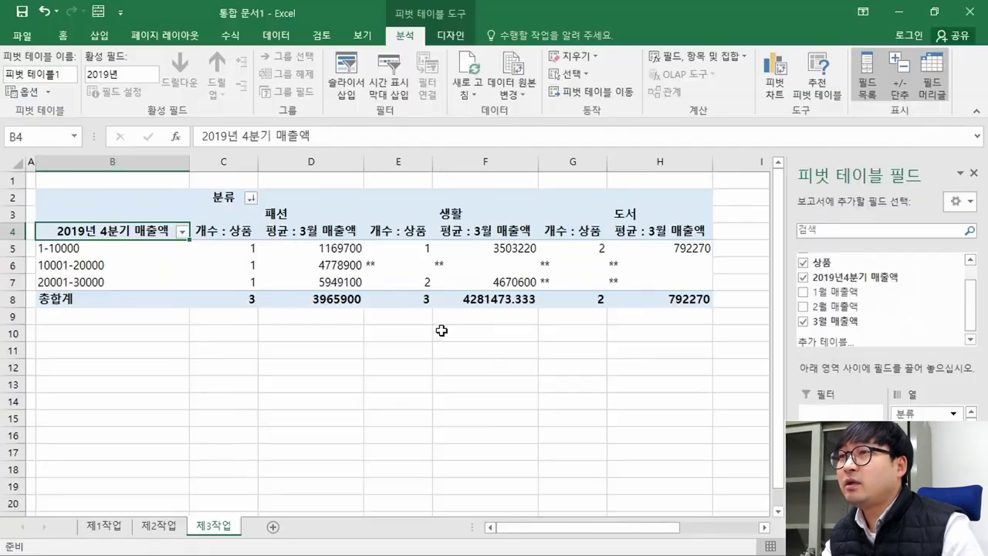
key(alt+Tab)
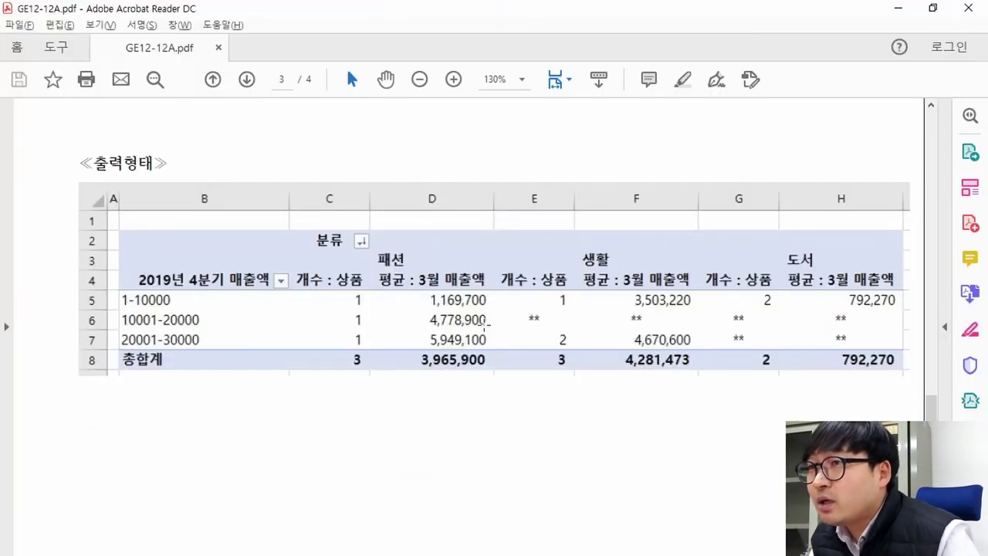
key(alt+Tab)
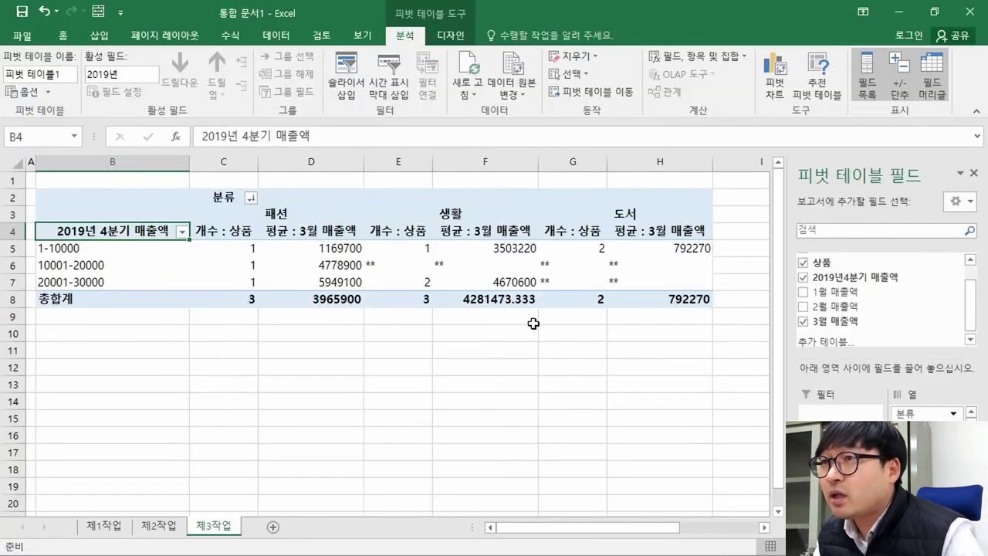
Compare the ** cell alignment and the number format of the 3월 매출액 averages in Excel with the 출력형태 table in GE12-12A.pdf
click(390, 261)
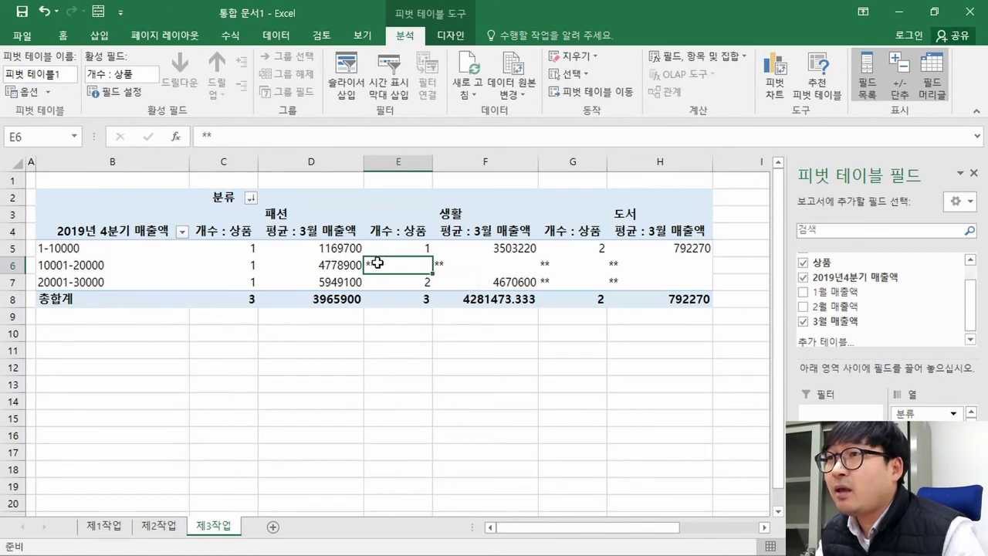
key(alt+Tab)
drag(514, 306, 547, 323)
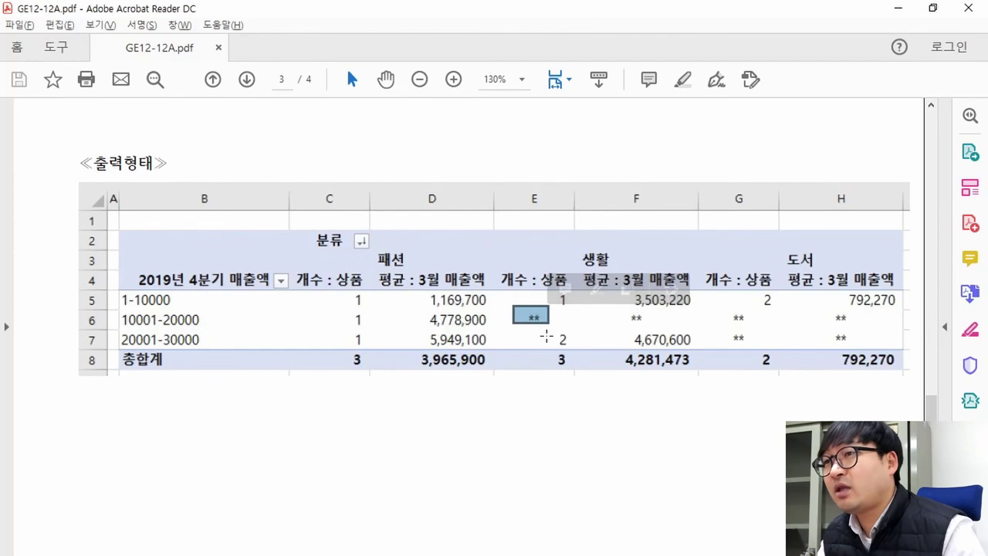
key(alt+Tab)
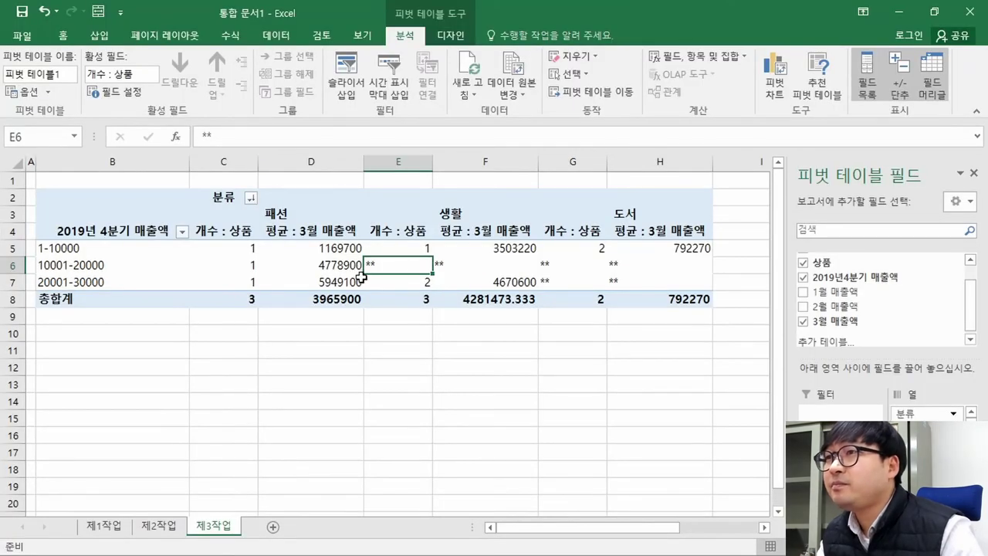
key(alt+Tab)
double_click(437, 299)
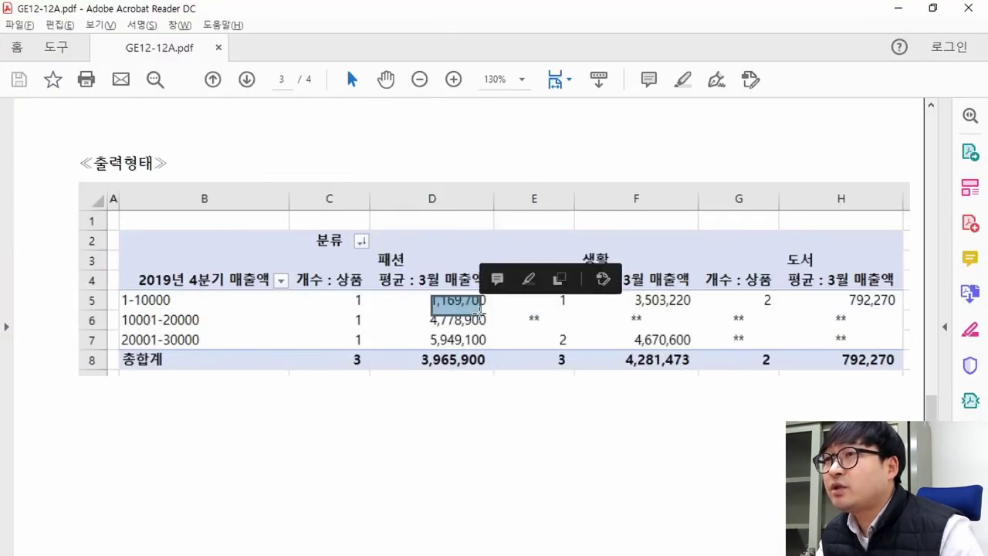
key(alt+Tab)
Check the value alignment in GE12-12A.pdf and centre the contents of pivot table cells C5:H8 in Excel
click(338, 248)
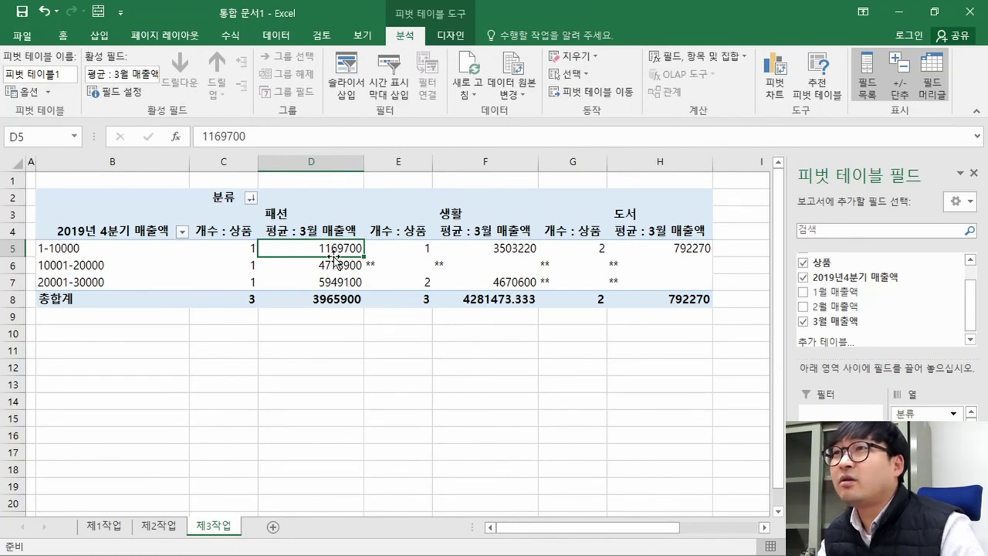
click(62, 36)
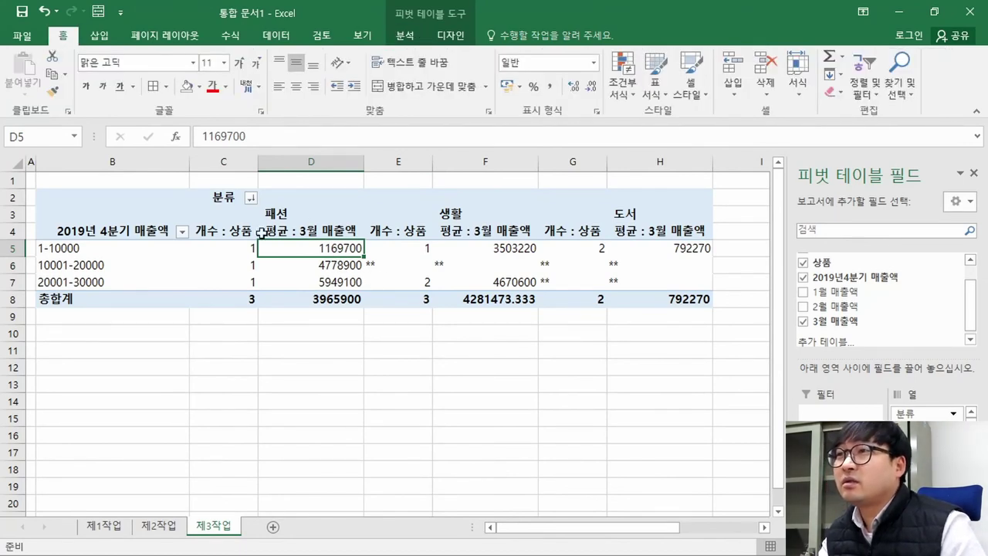
drag(247, 251, 683, 297)
key(alt+Tab)
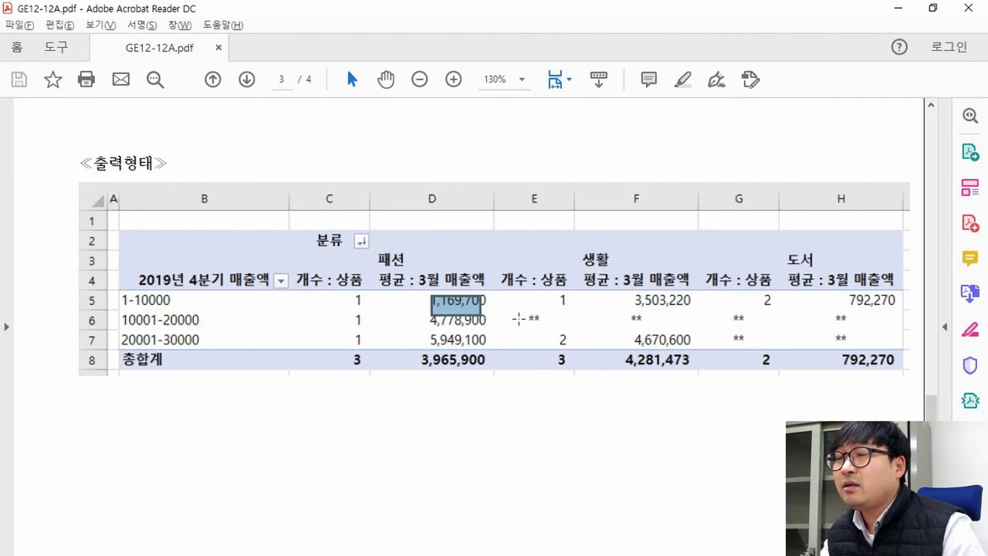
key(alt+Tab)
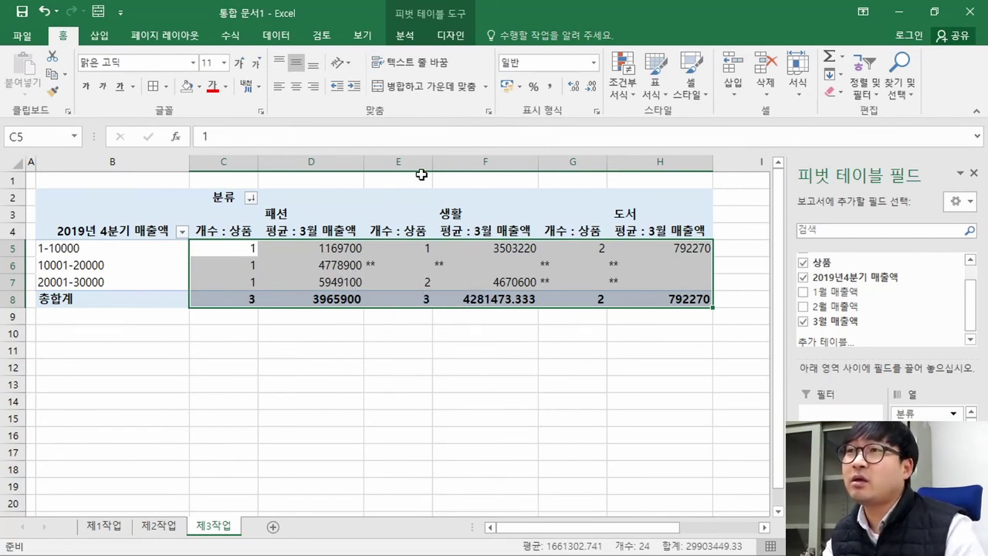
key(alt+Tab)
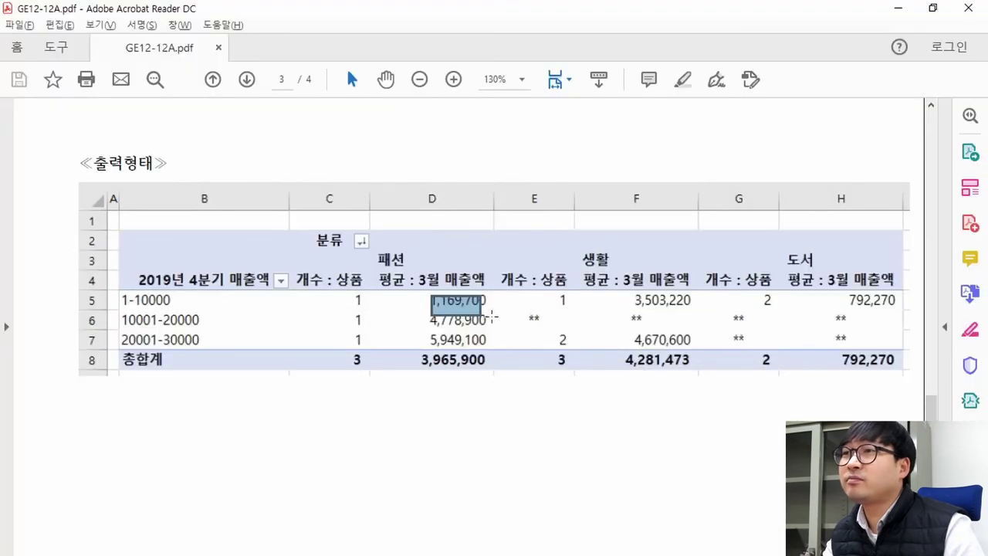
key(alt+Tab)
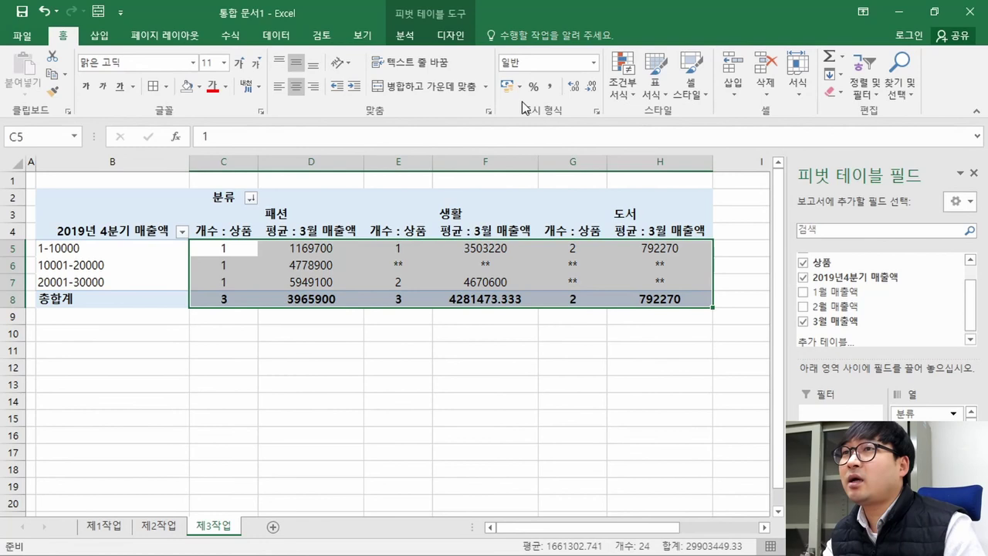
click(314, 85)
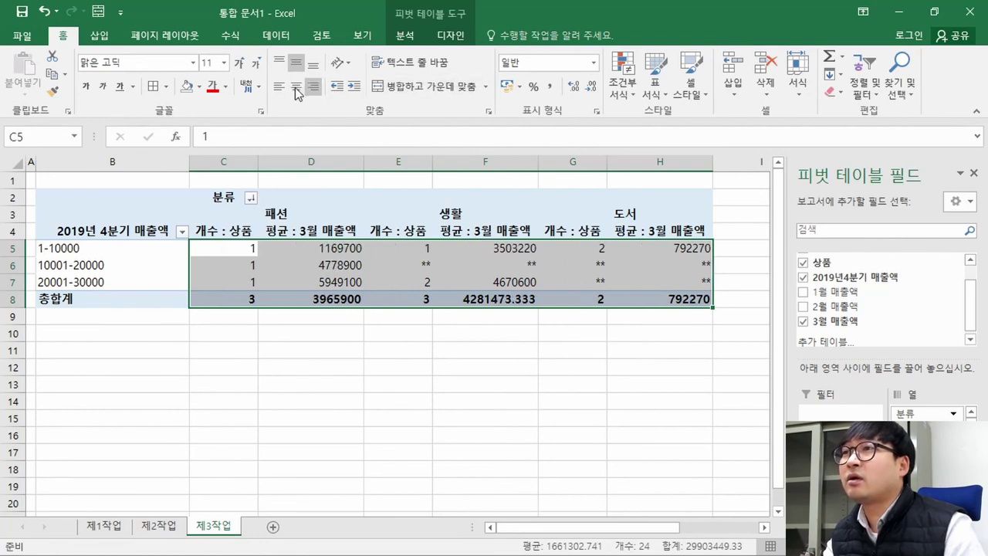
click(296, 86)
Try the comma style on cells C5:H8, compare the numbers with the 출력형태 table in GE12-12A.pdf, and undo the formatting in Excel
click(548, 91)
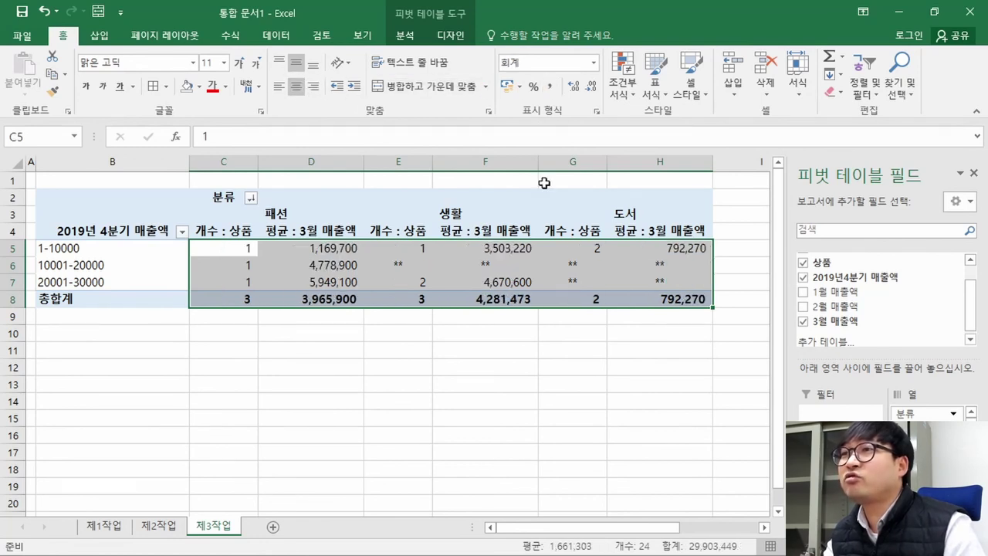
click(478, 265)
drag(234, 247, 665, 304)
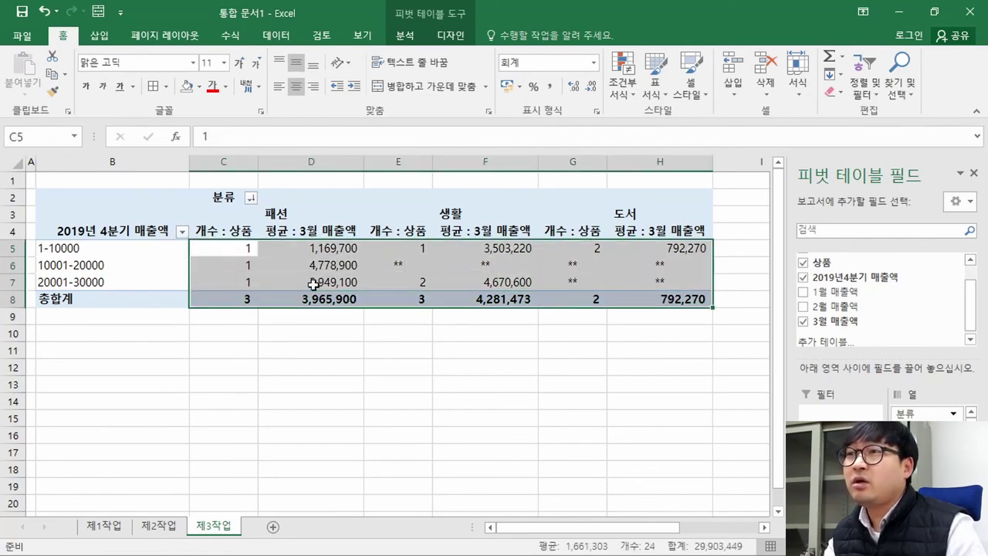
key(alt+Tab)
drag(417, 299, 892, 372)
key(alt+Tab)
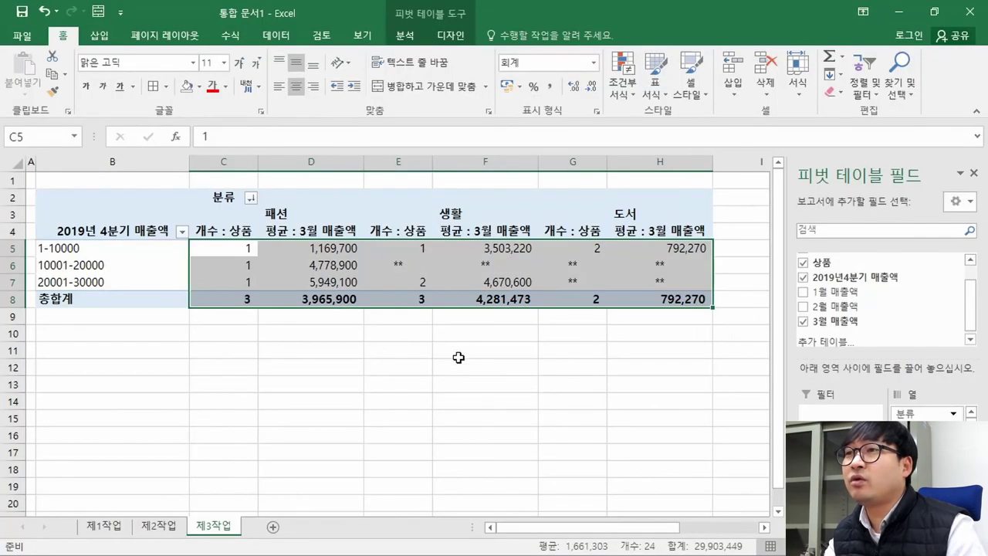
click(351, 299)
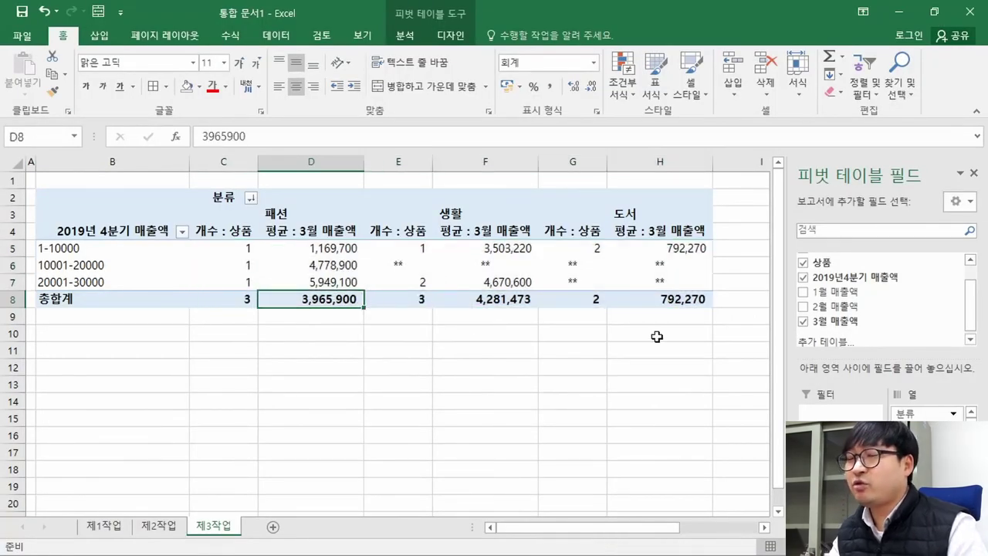
key(ctrl+z)
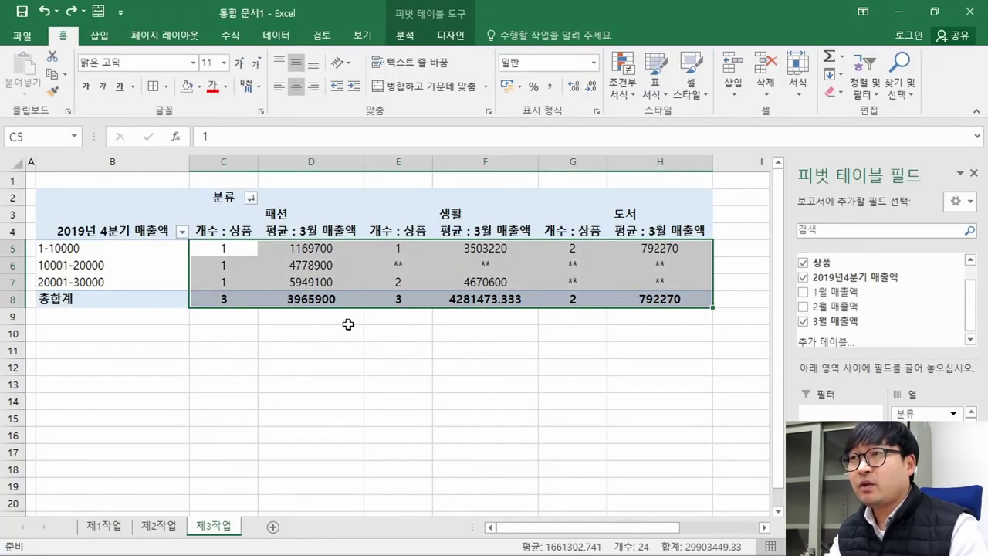
Apply the comma style to the centred pivot table values in C5:H8, including the 총합계 row
click(503, 301)
drag(245, 248, 642, 295)
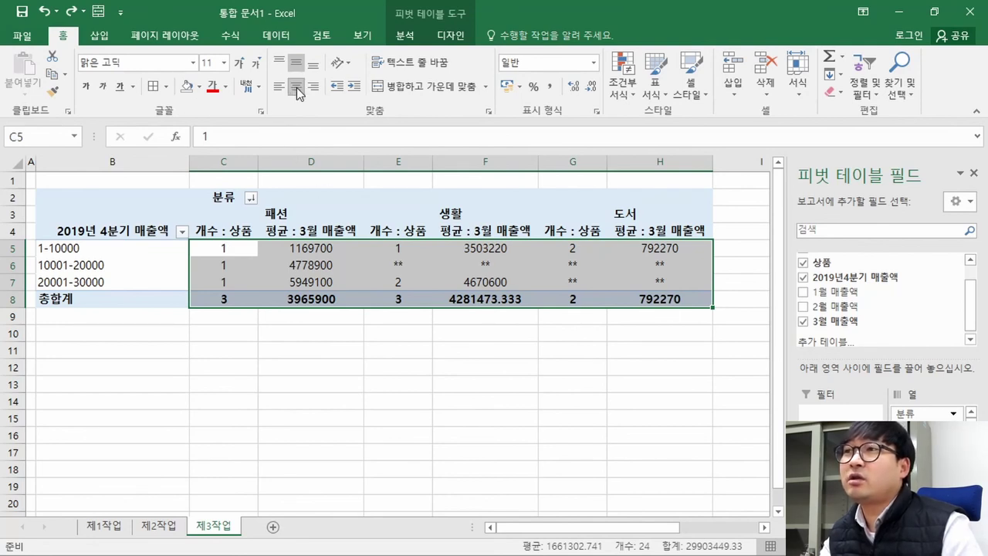
click(551, 87)
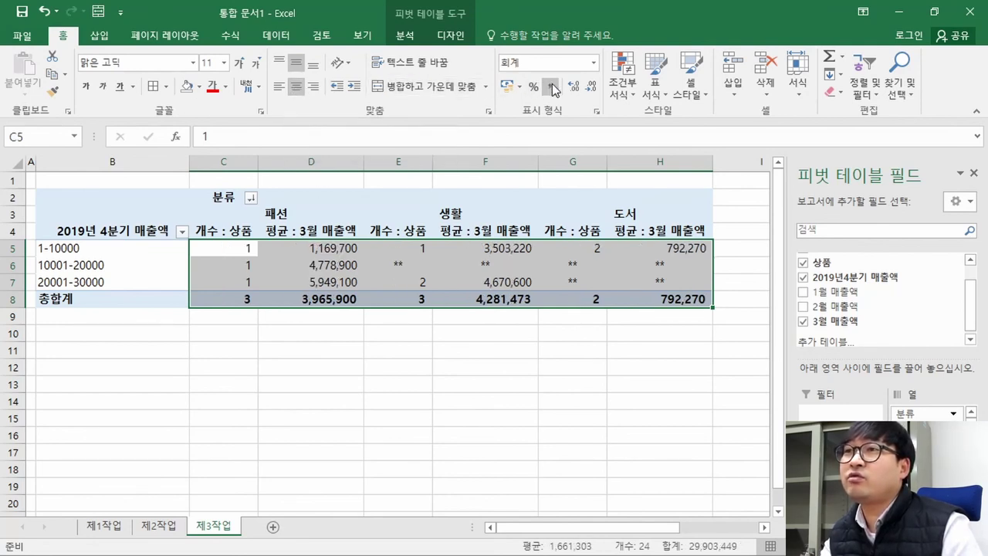
click(654, 313)
Compare the formatted pivot table in Excel with the 출력형태 table in GE12-12A.pdf
key(alt+Tab)
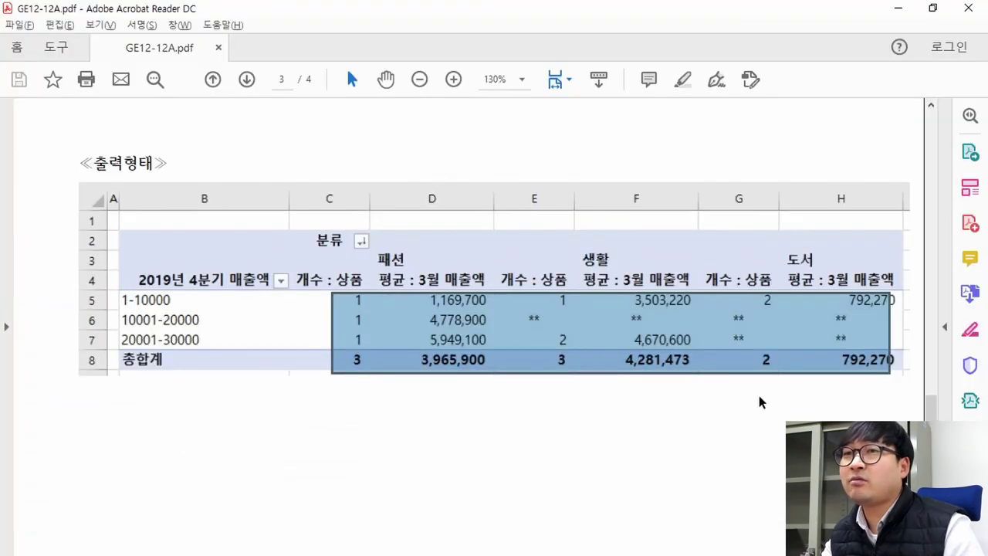
key(alt+Tab)
click(359, 281)
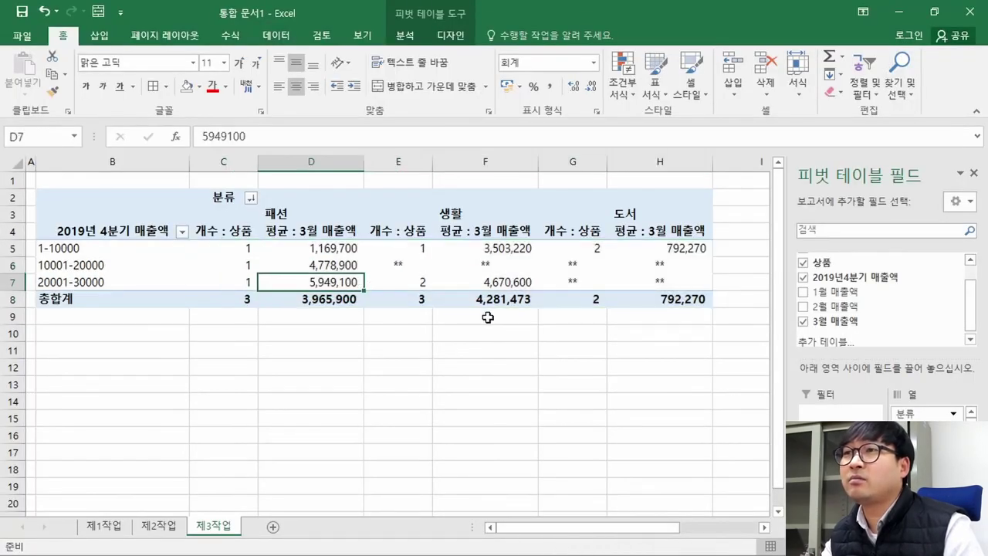
key(alt+Tab)
key(alt+Tab)
key(alt+Tab)
key(alt+Tab)
Switch to GE12-12A.pdf, review the [제3작업] 피벗테이블 heading and conditions, and look ahead to the [제4작업] 그래프 task
key(alt+Tab)
drag(167, 224, 655, 235)
scroll(297, 236, up, 3)
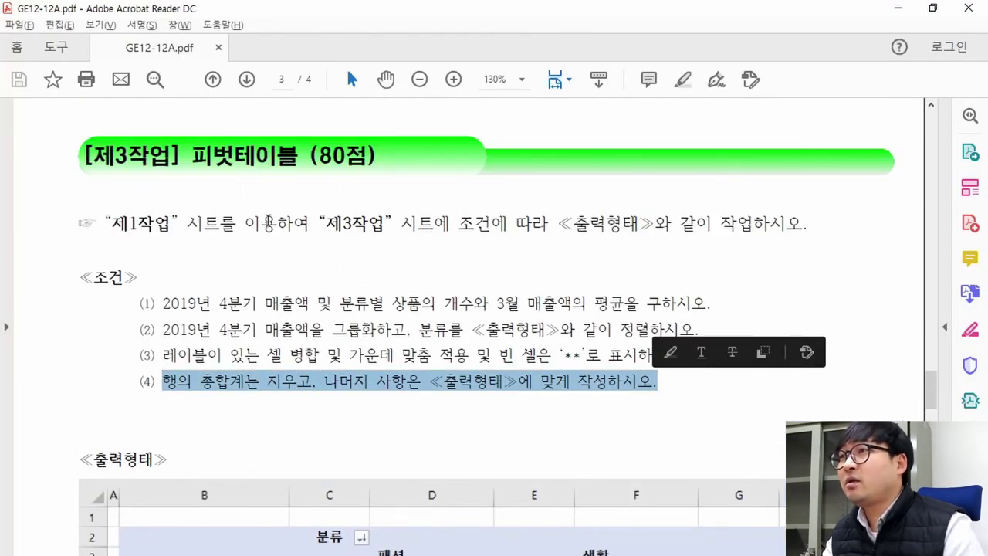
drag(80, 158, 408, 159)
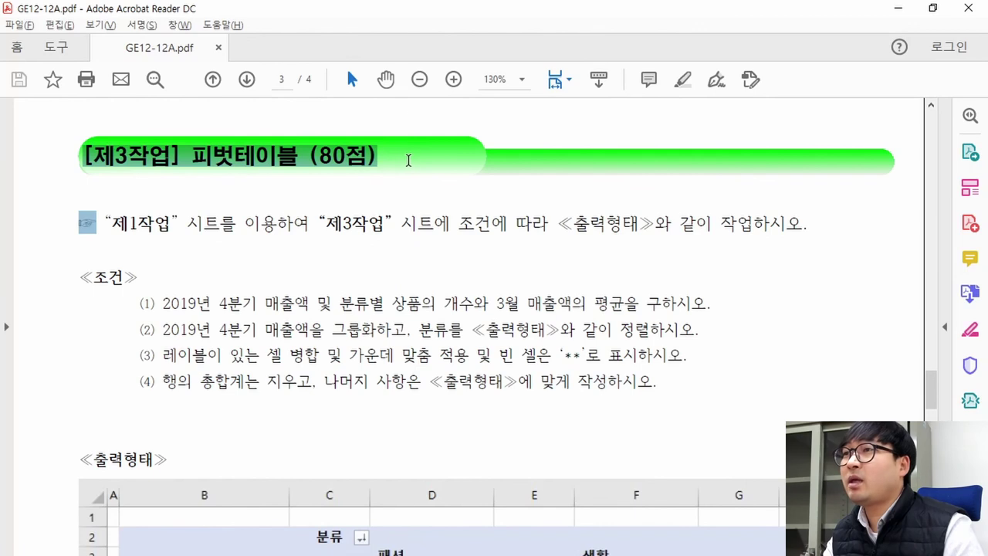
click(438, 287)
scroll(497, 298, up, 3)
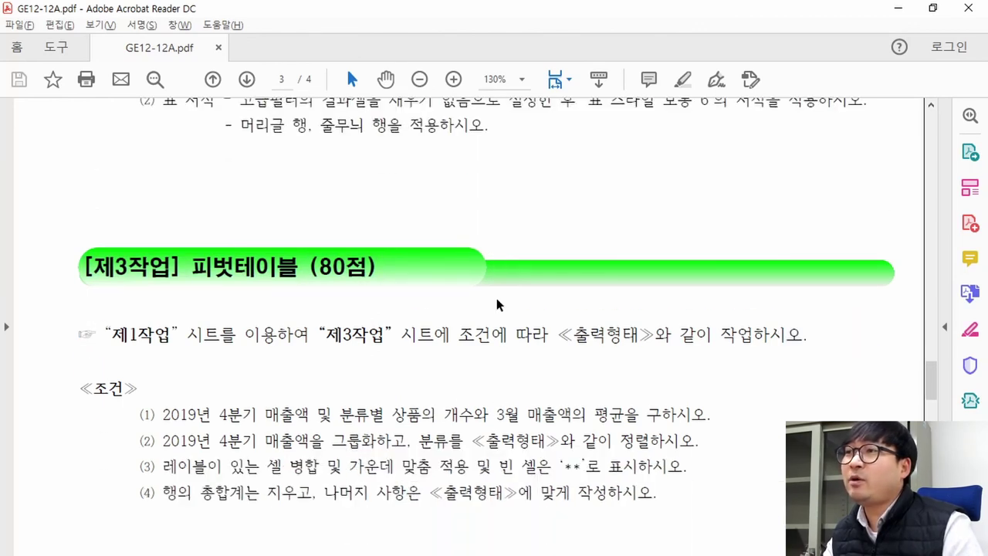
scroll(224, 282, down, 4)
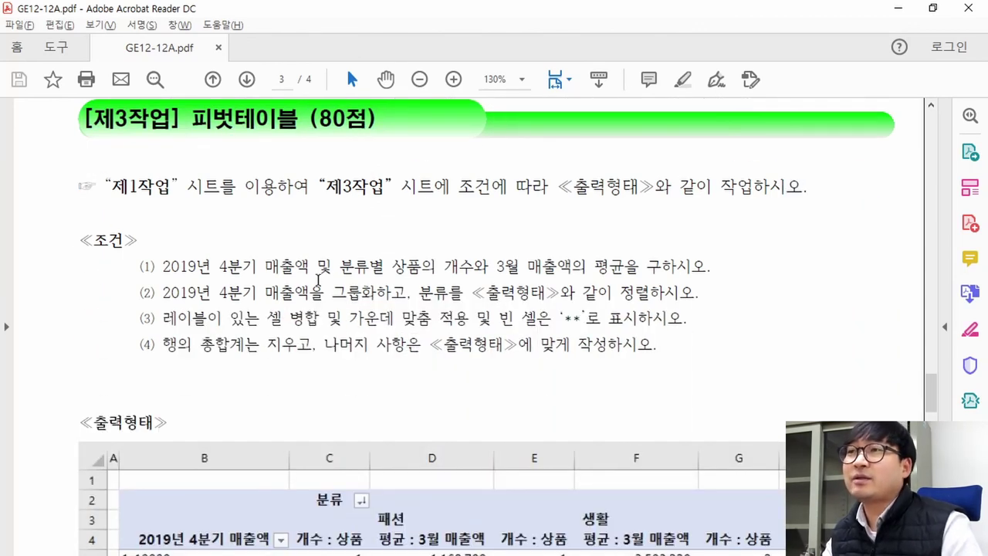
scroll(326, 284, down, 20)
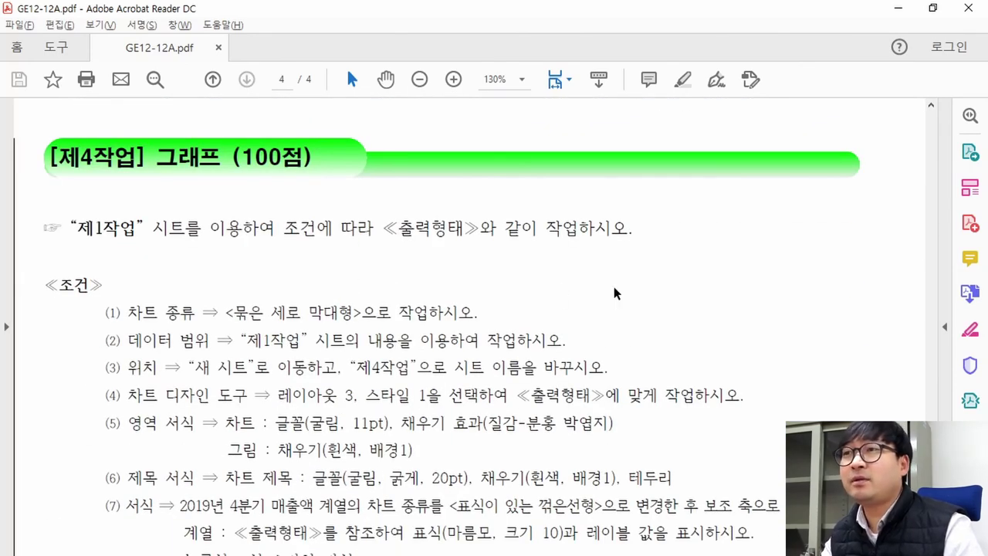
key(alt+Tab)
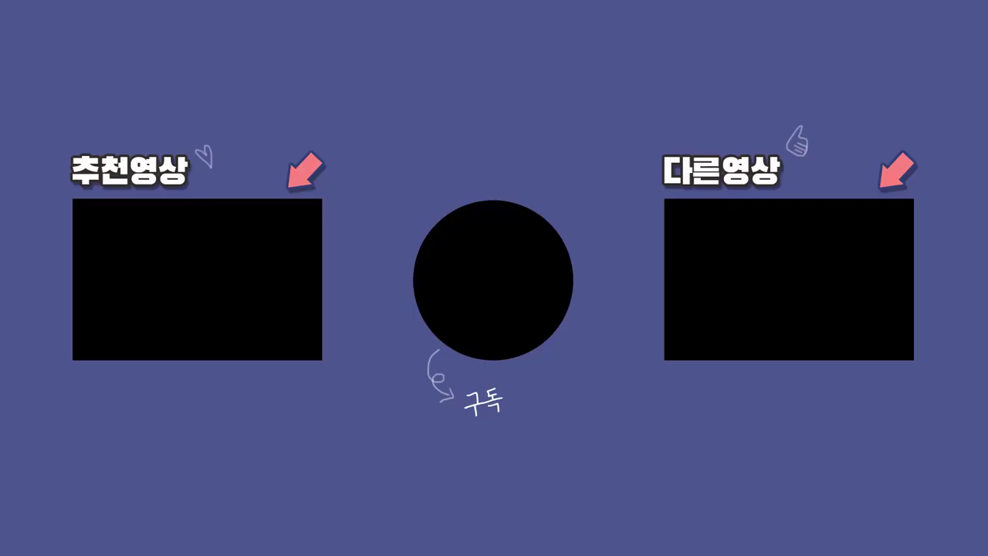